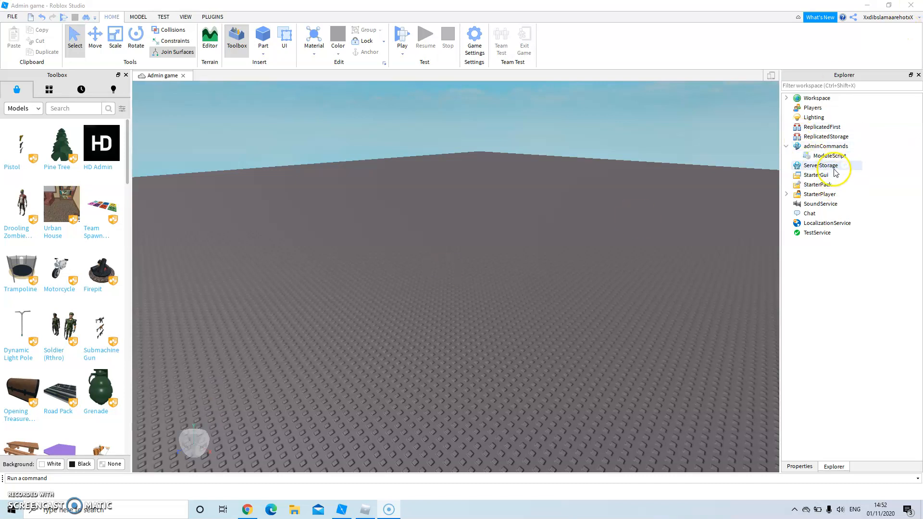
Step: Hide the Explorer and Properties windows and bring the Explorer back
left_click(918, 76)
left_click(918, 76)
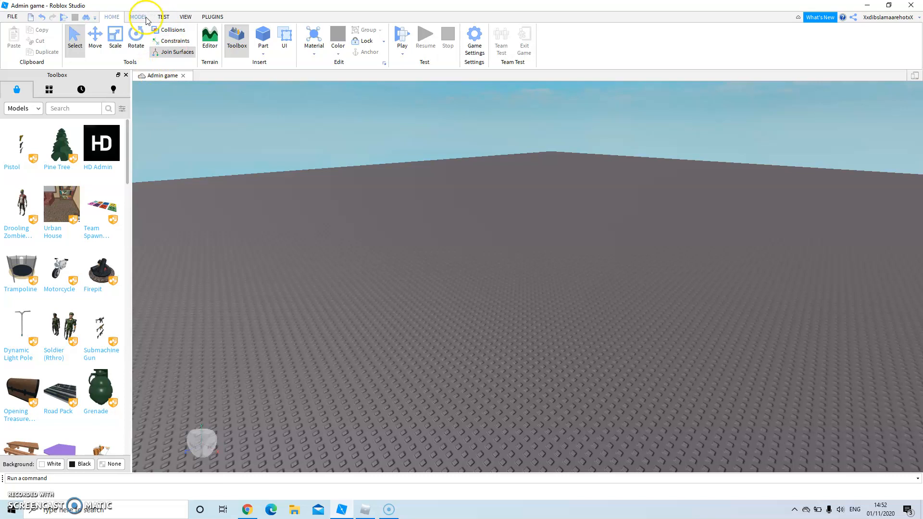
left_click(185, 16)
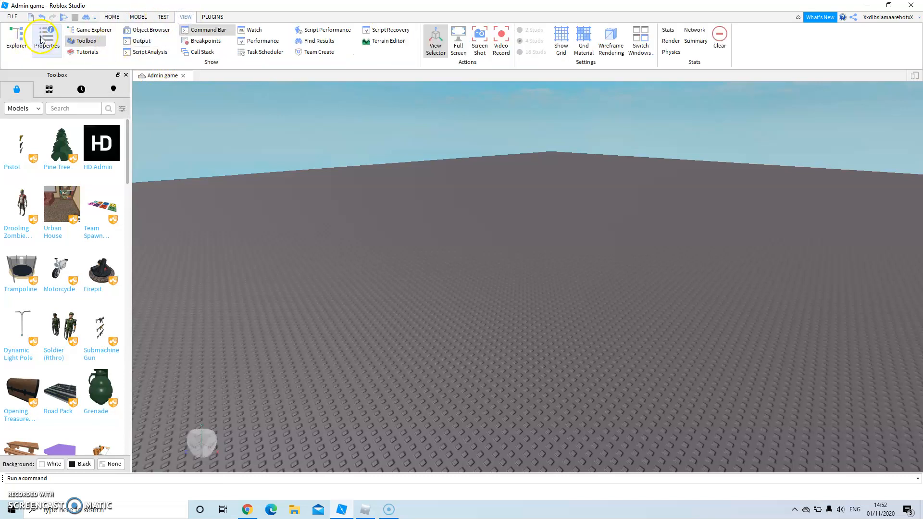
left_click(17, 38)
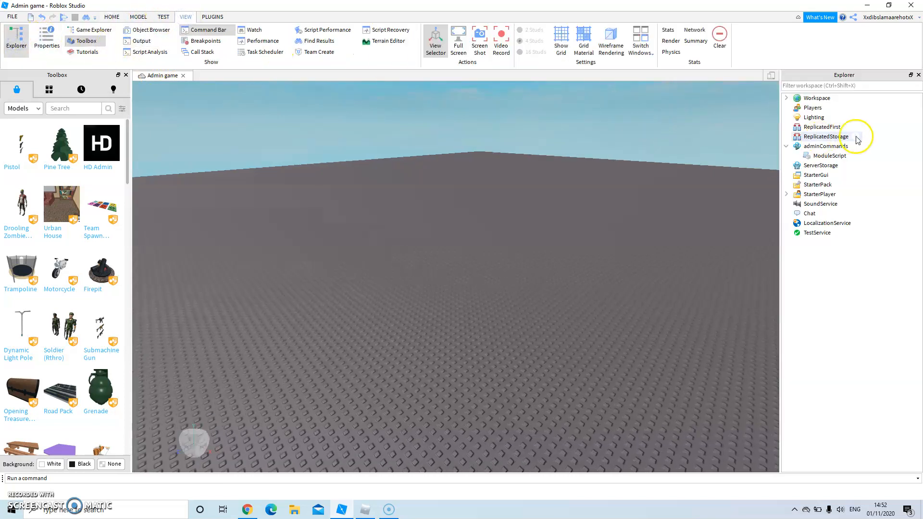
Step: Add a ScreenGui to StarterGui and select it
left_click(834, 175)
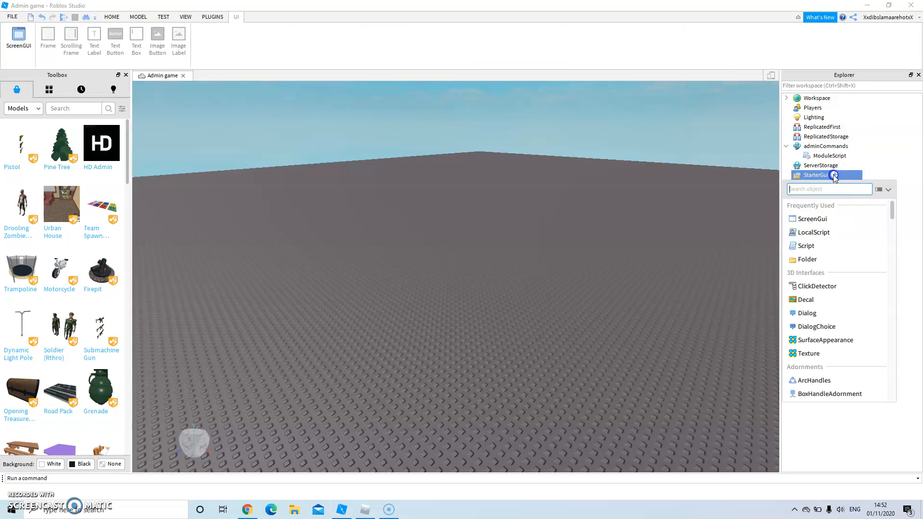
left_click(822, 220)
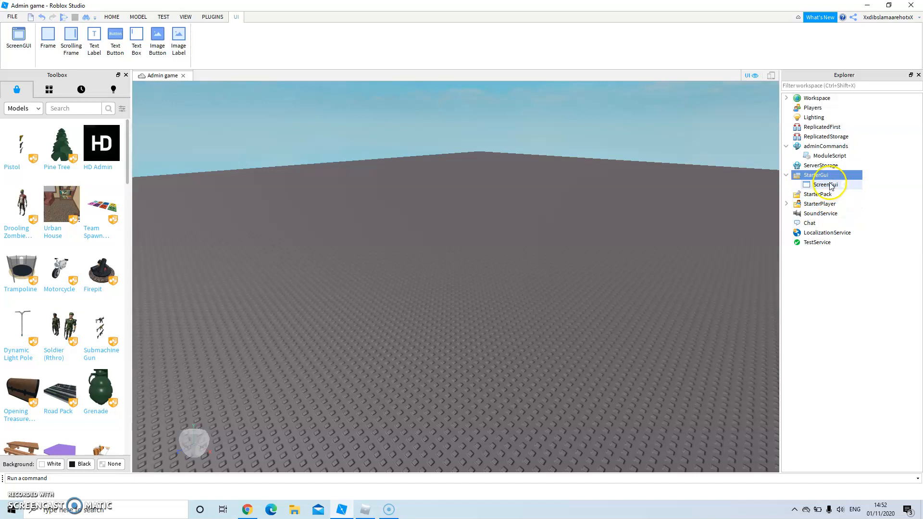
left_click(829, 185)
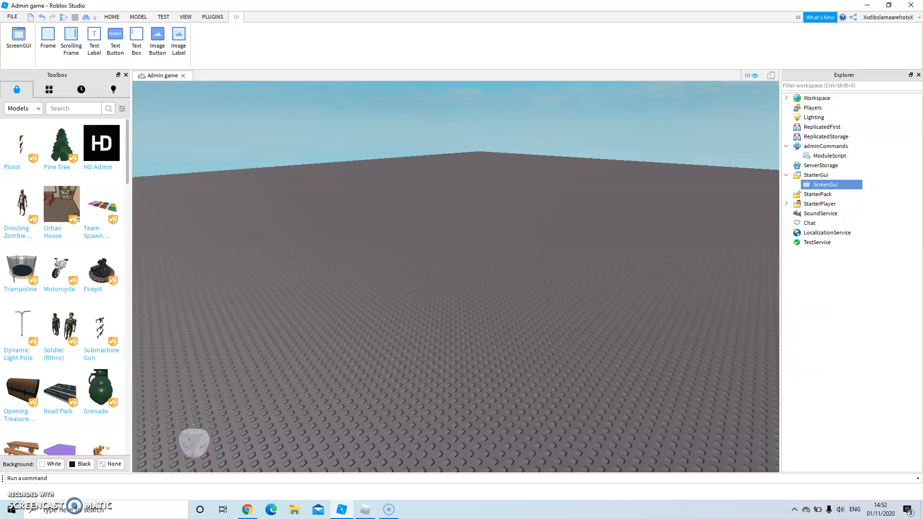
Step: Show the Properties window and rename the ScreenGui to UI
left_click(185, 17)
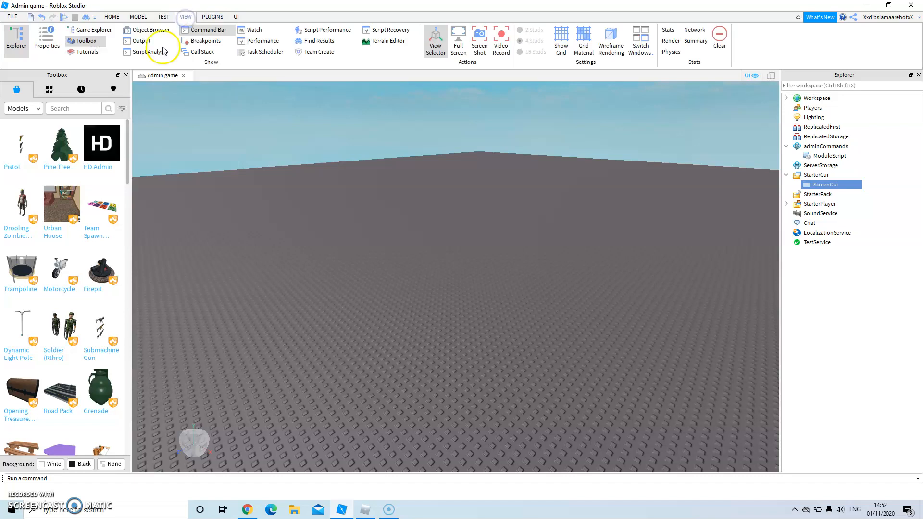
left_click(41, 40)
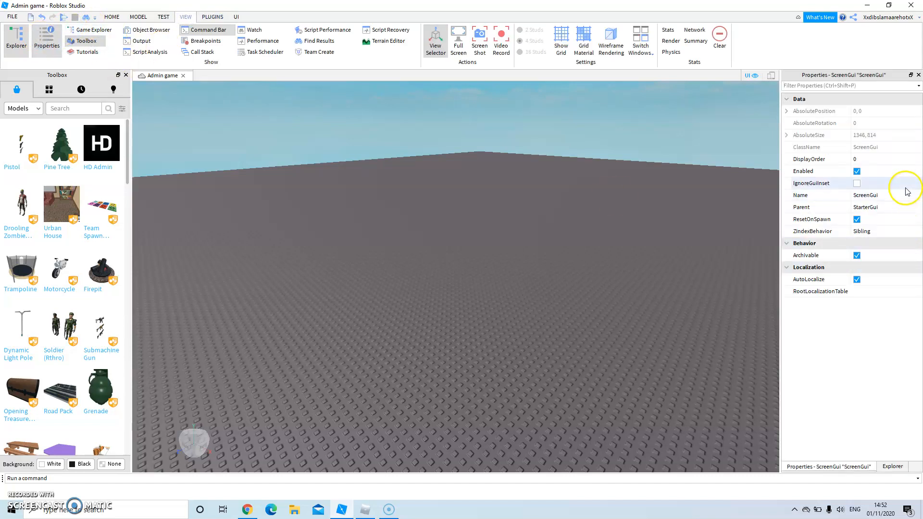
left_click(856, 183)
left_click(861, 195)
left_click(857, 183)
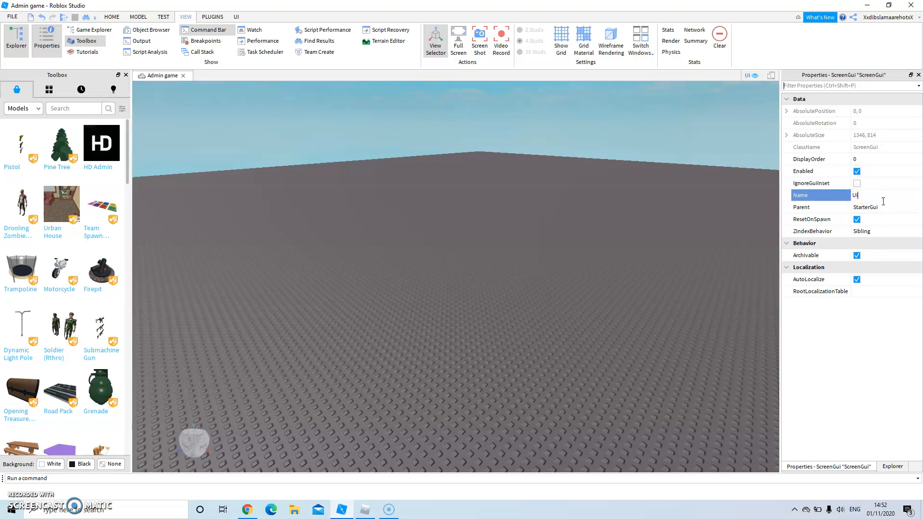
key("Return")
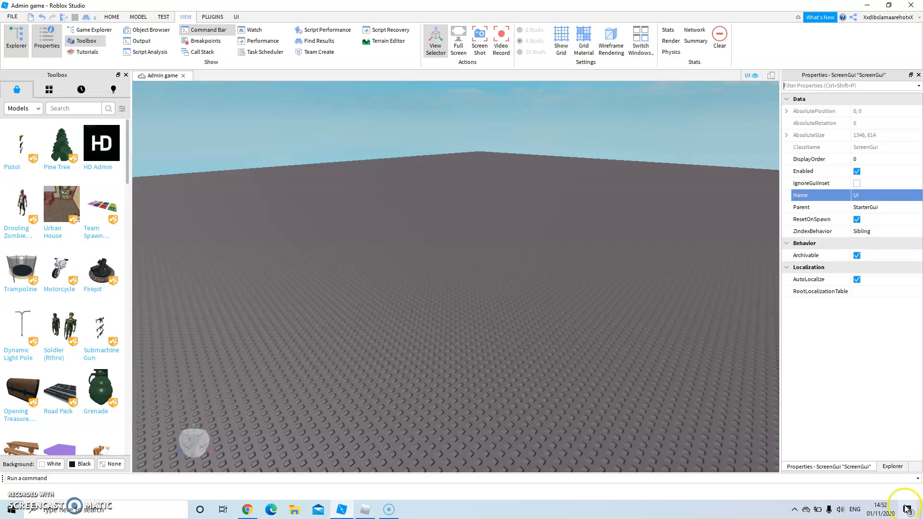
Step: Add a Frame inside the UI ScreenGui
left_click(892, 466)
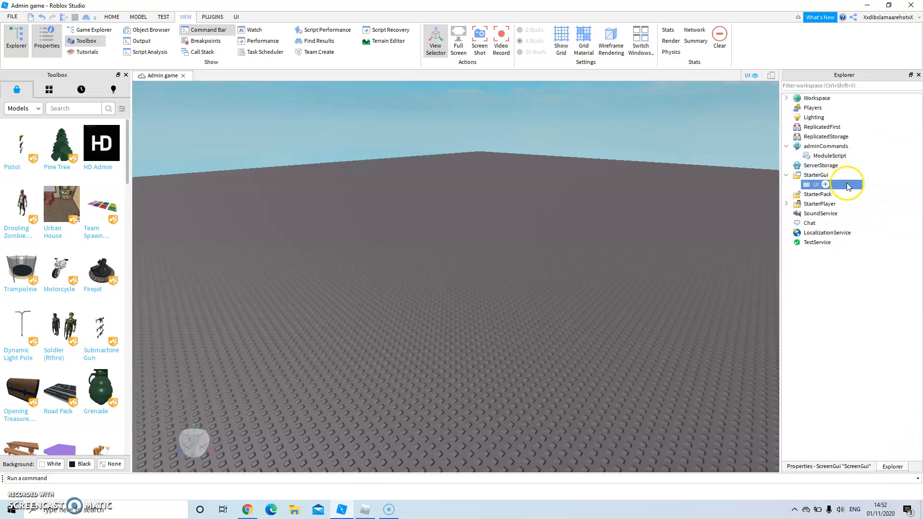
left_click(825, 186)
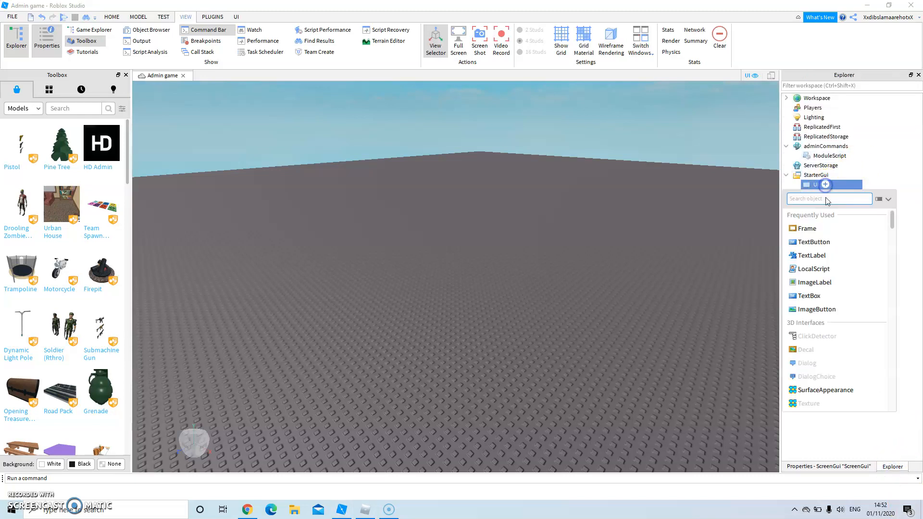
left_click(827, 231)
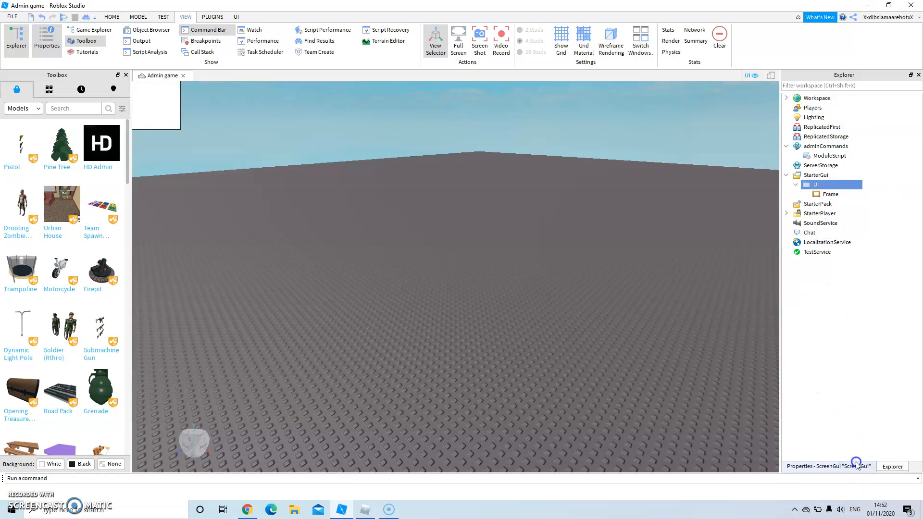
Step: Filter the new Frame's properties by "na" and rename the Frame to MainFrame
left_click(892, 466)
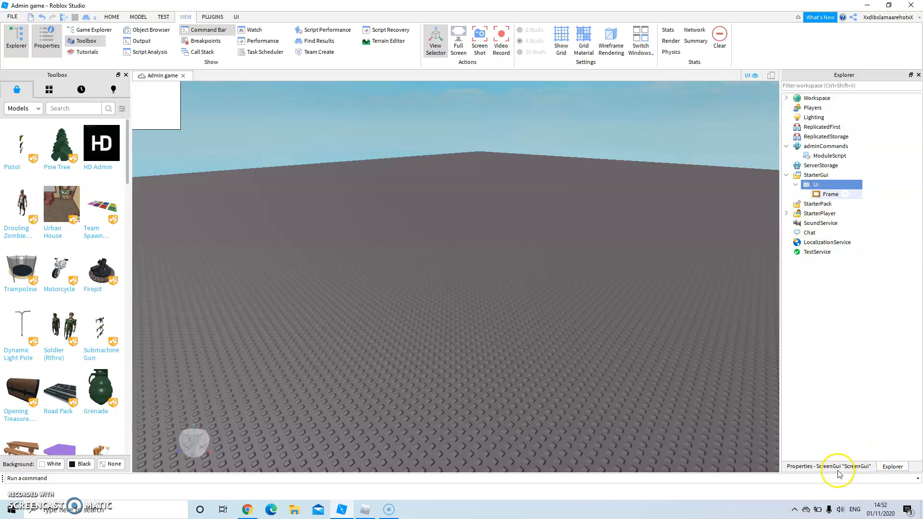
left_click(875, 467)
left_click(837, 469)
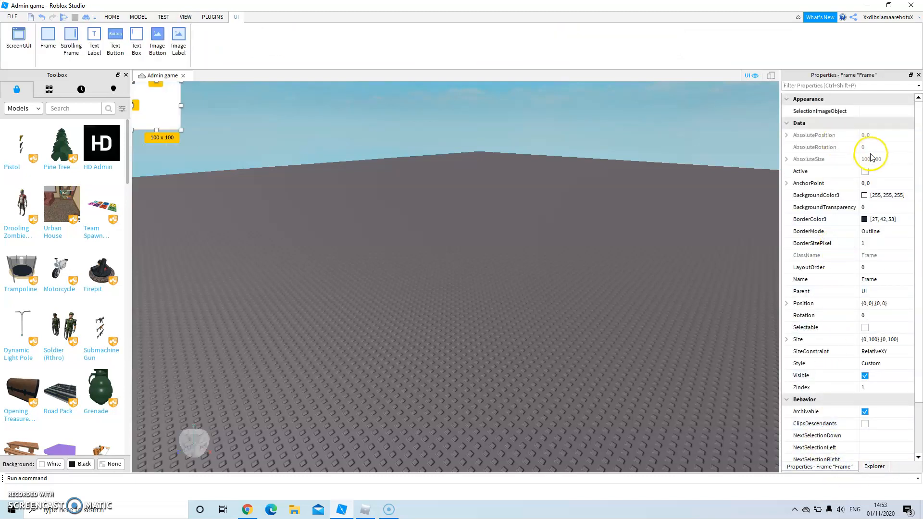
left_click(839, 85)
type("na")
left_click(856, 125)
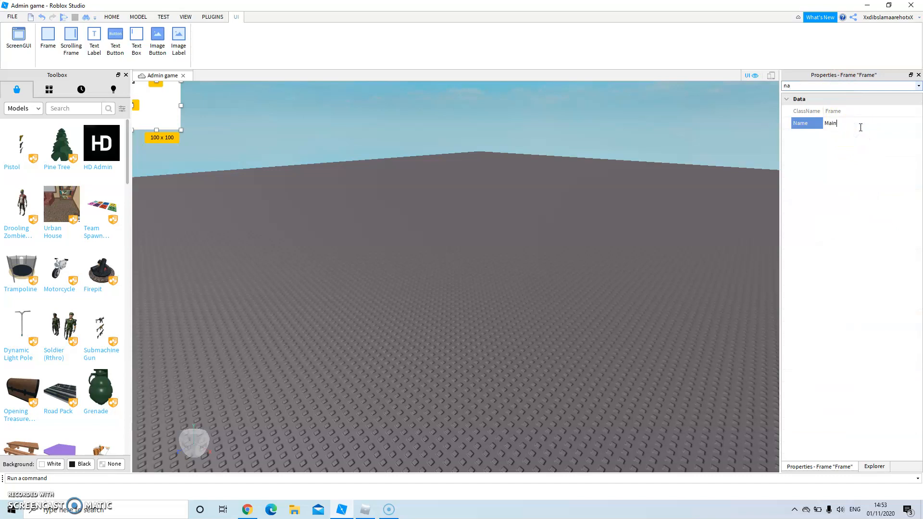
key("Return")
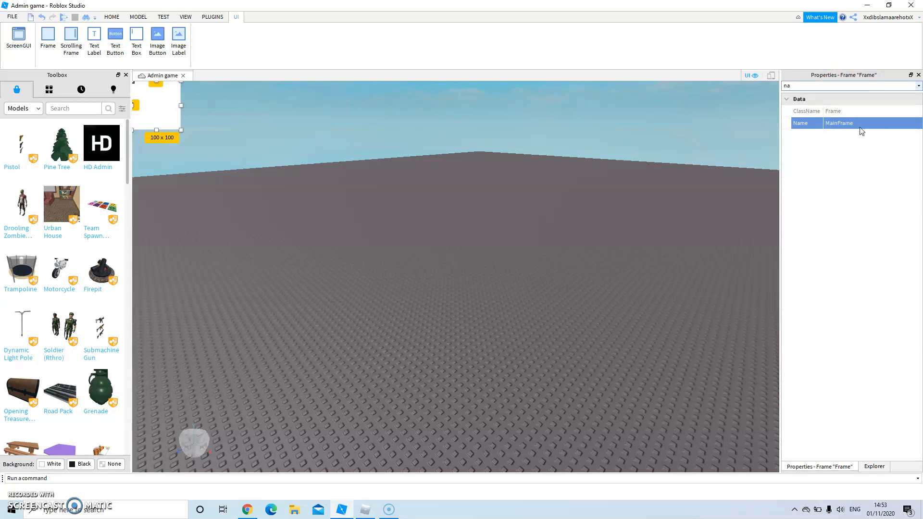
Step: Hide the Properties, Explorer and Toolbox windows, and close the Roblox game running in the background
left_click(919, 75)
left_click(918, 76)
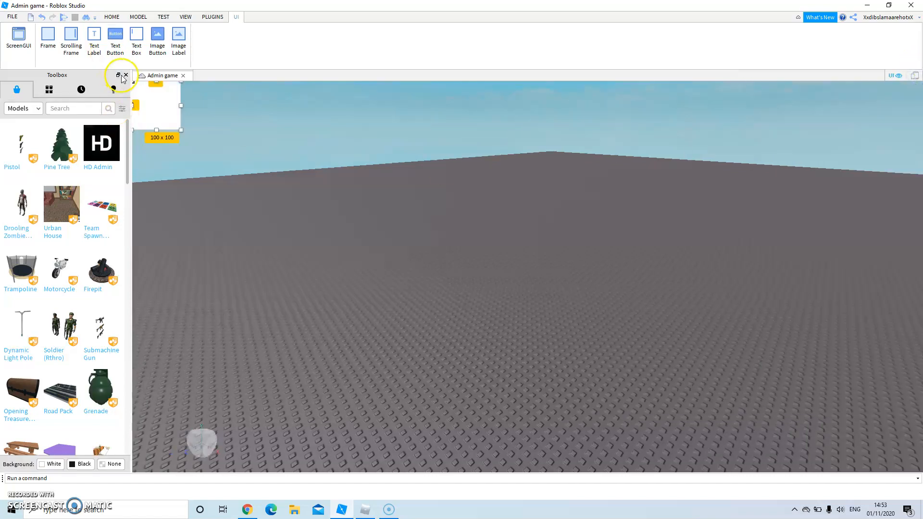
left_click(126, 76)
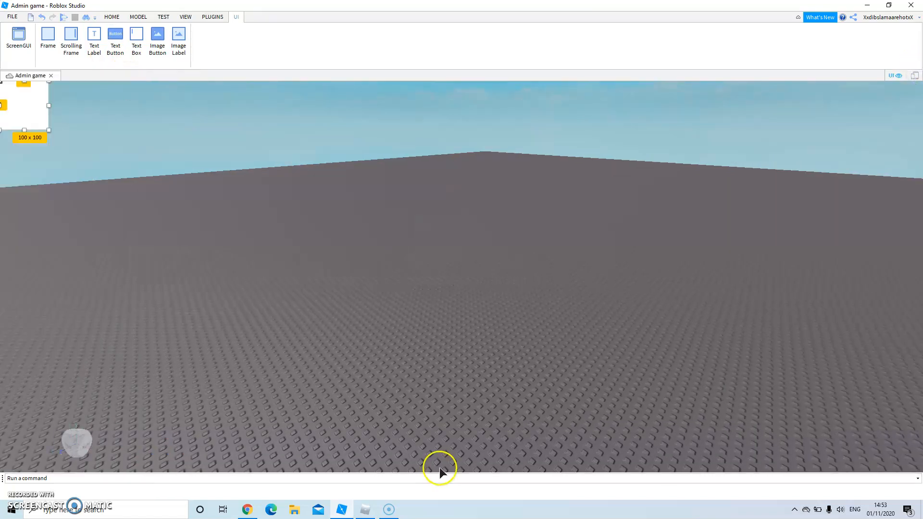
left_click(380, 507)
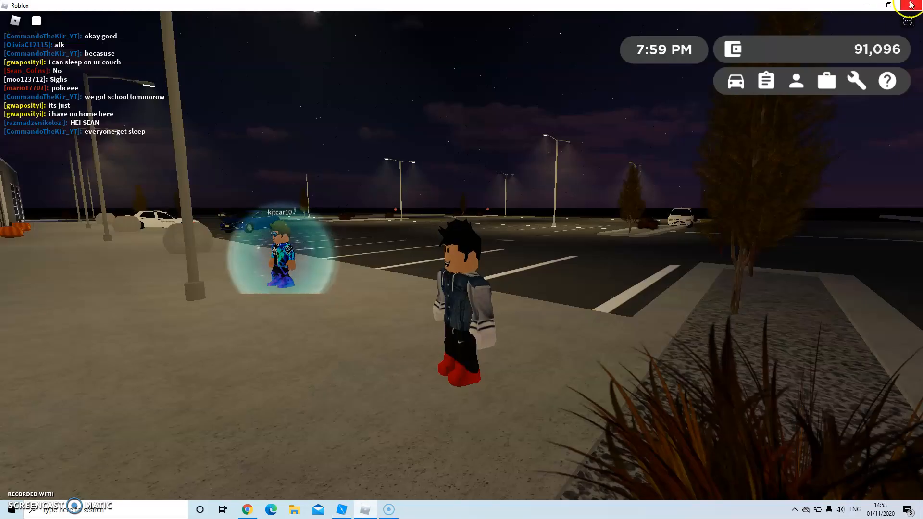
left_click(911, 5)
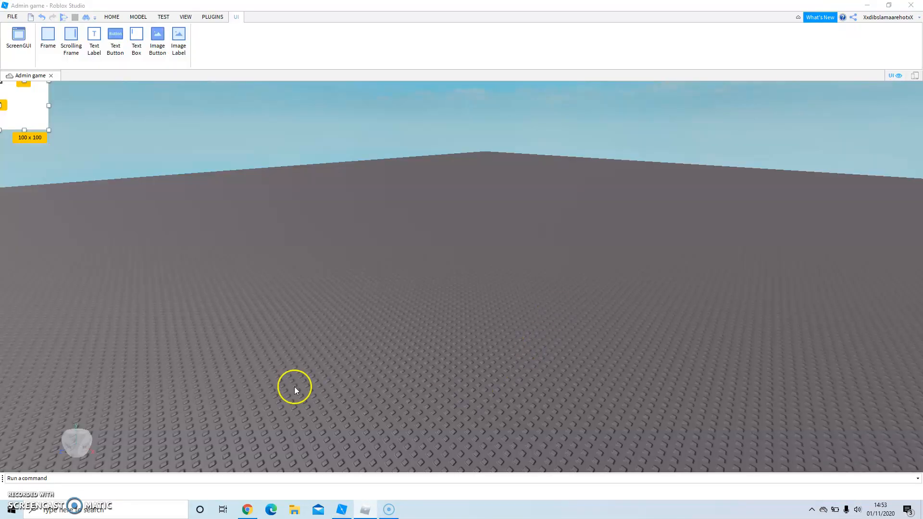
Step: Resize MainFrame to fill the whole viewport, about 1917 by 814 pixels
left_click_drag(25, 129, 15, 514)
left_click_drag(49, 284, 919, 339)
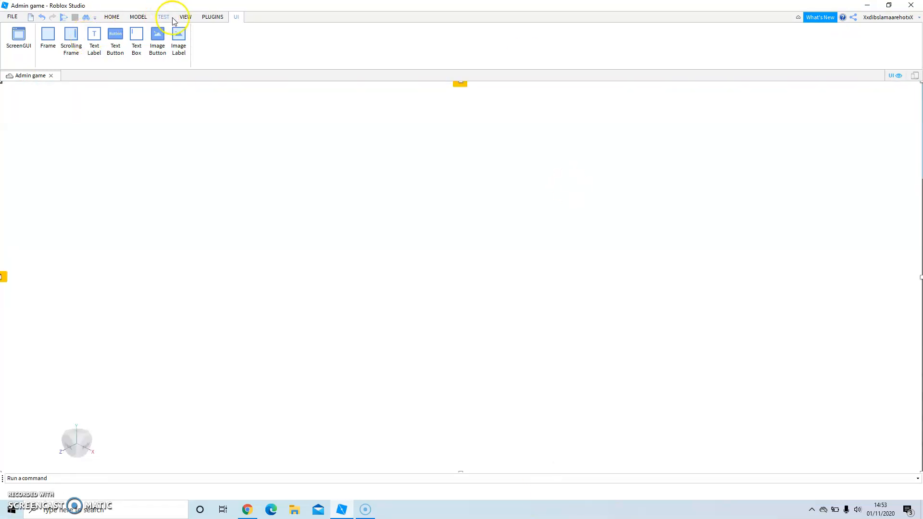
Step: Show the Explorer, Properties and Toolbox windows again
left_click(187, 17)
left_click(17, 36)
left_click(46, 36)
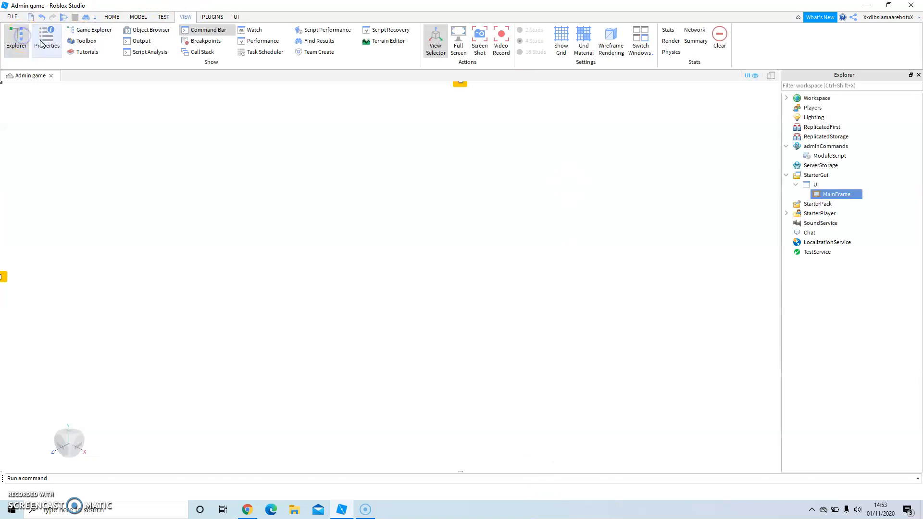
left_click(85, 41)
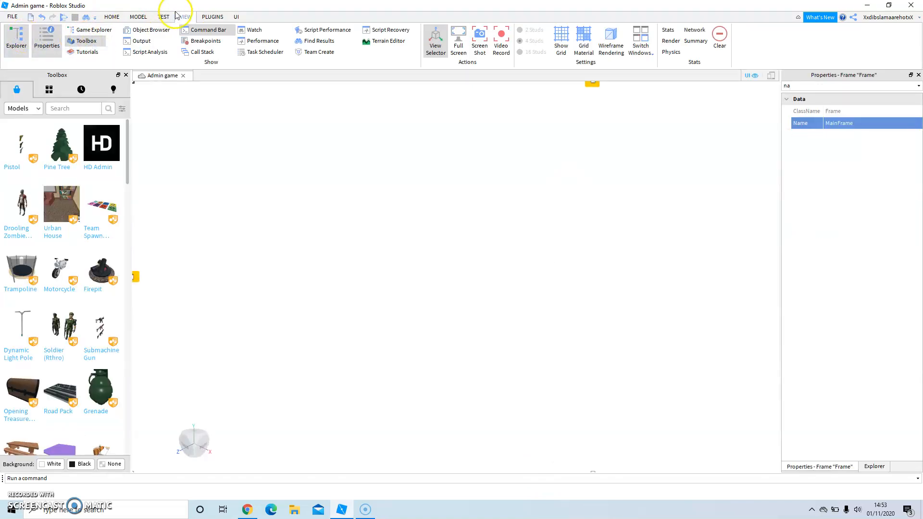
left_click(111, 16)
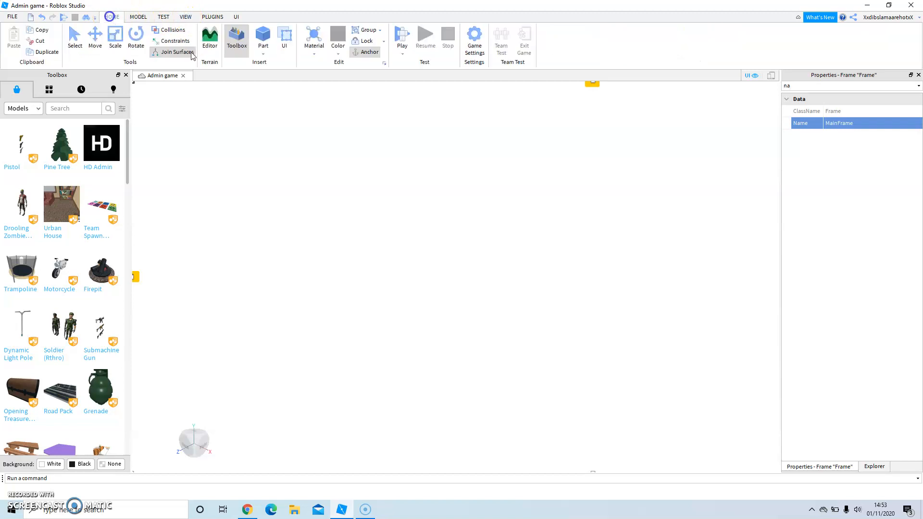
Step: Clear the "na" filter so that all of MainFrame's properties are listed
left_click(871, 467)
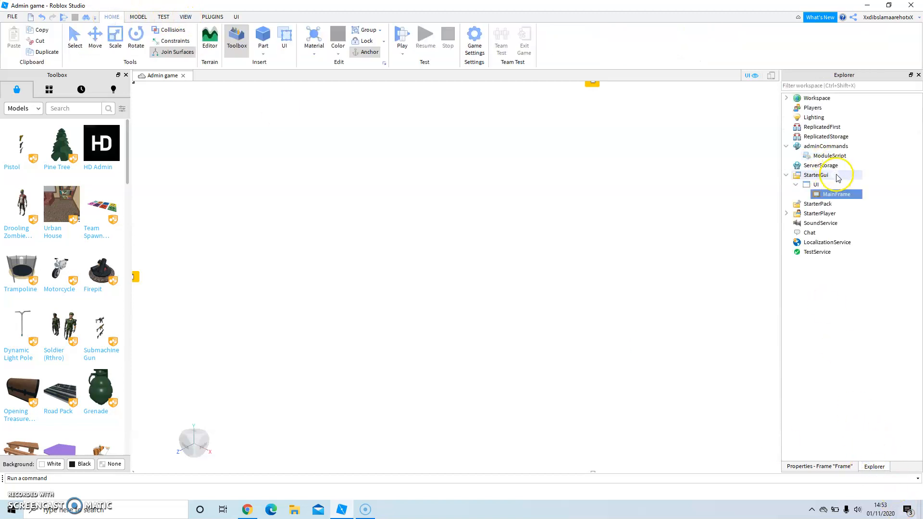
left_click(846, 470)
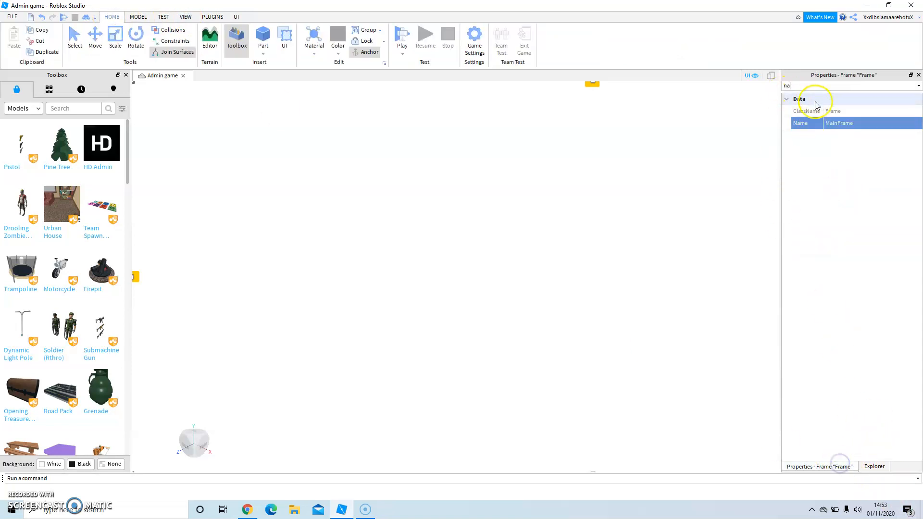
left_click(821, 85)
left_click_drag(821, 86, 322, 154)
key("BackSpace")
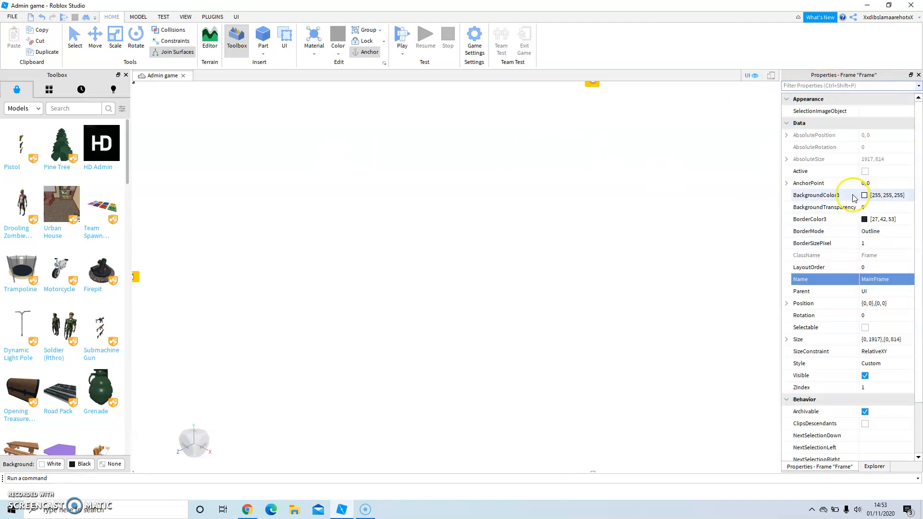
Step: Set MainFrame's BackgroundColor3 to the basic blue 0, 170, 255 (#00aaff)
left_click(866, 184)
left_click(864, 195)
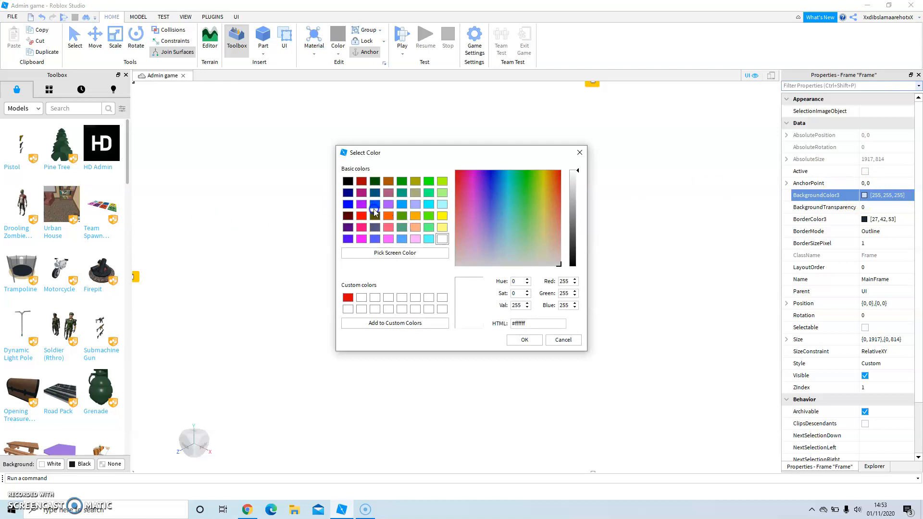
left_click(346, 181)
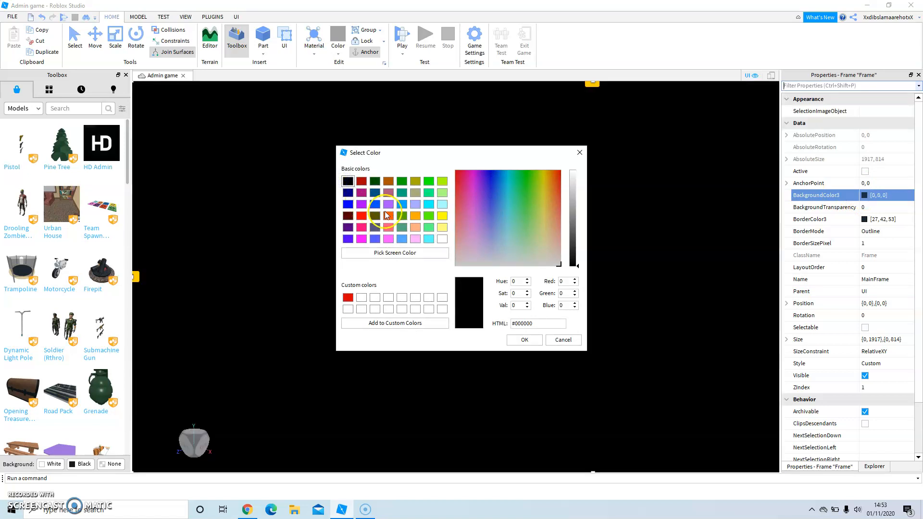
left_click(402, 206)
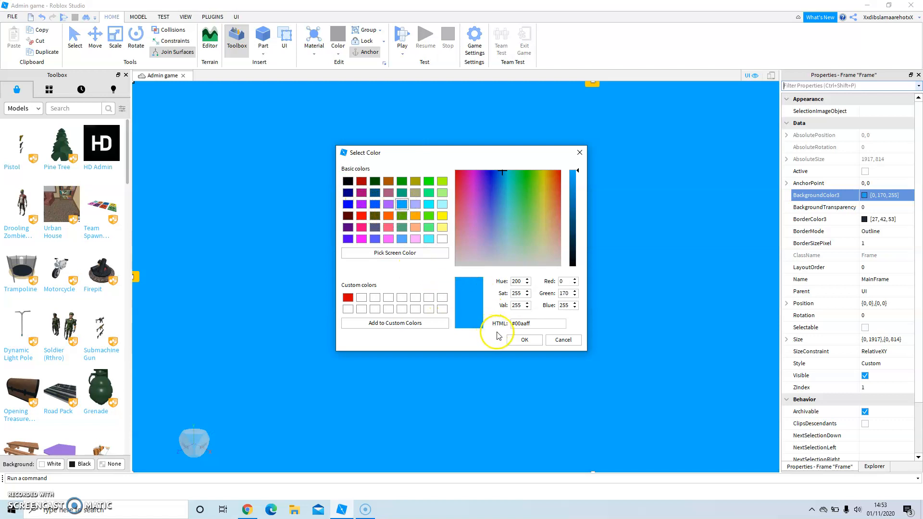
left_click(524, 340)
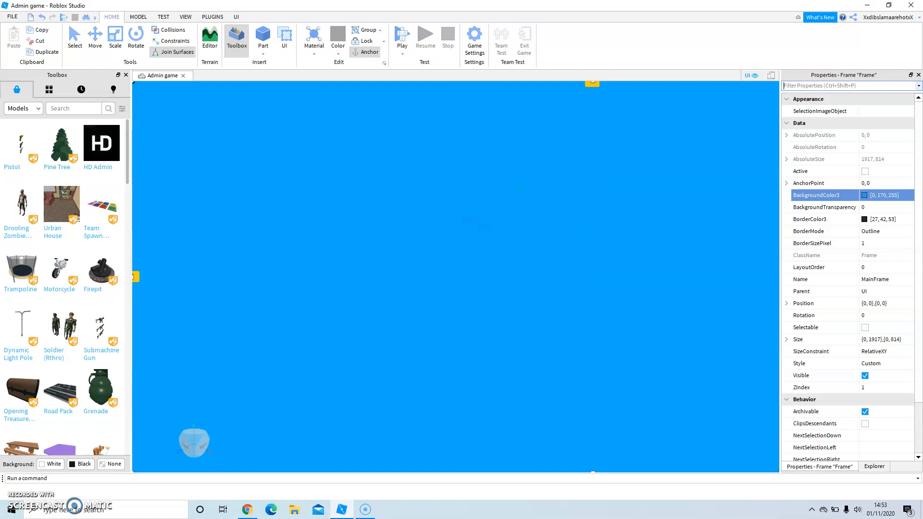
Step: Add a TextLabel inside MainFrame and move it to the top edge, centred in the visible viewport
left_click(873, 466)
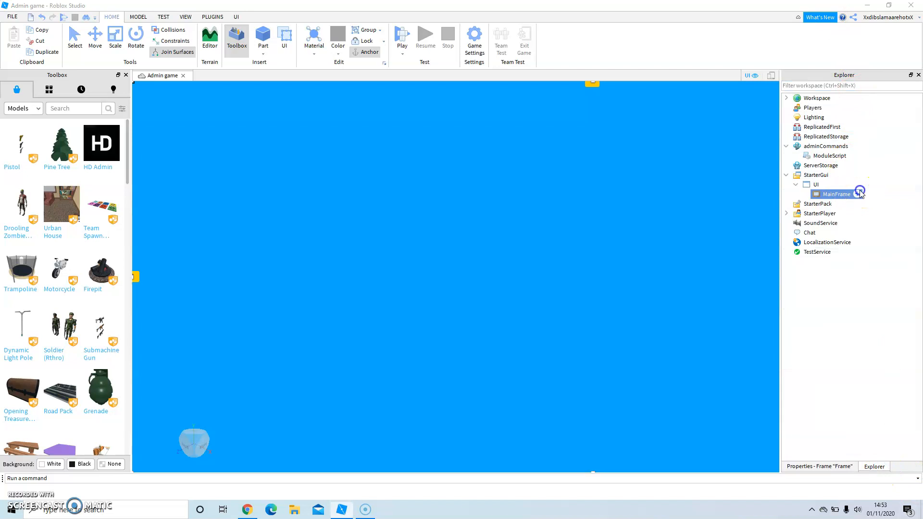
left_click(857, 195)
left_click(846, 237)
left_click(278, 49)
left_click_drag(169, 104, 451, 93)
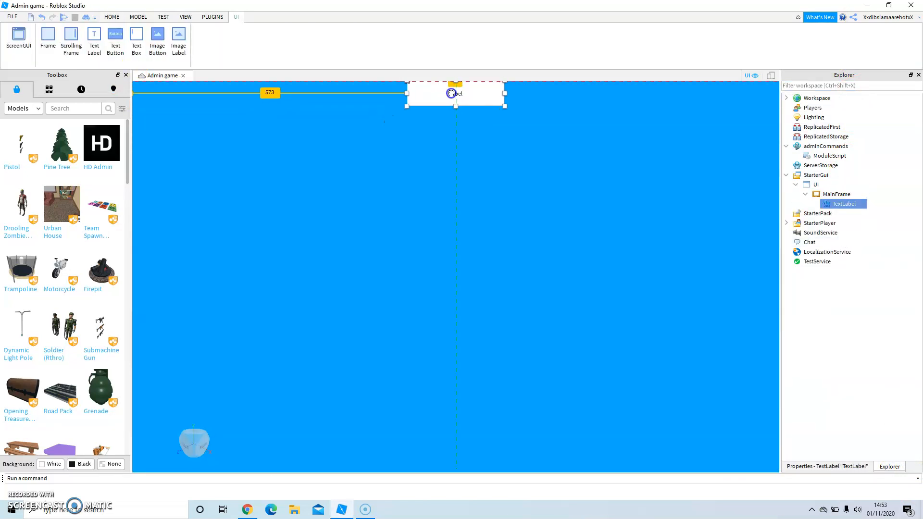
Step: Rename the TextLabel inside MainFrame as Title
left_click(846, 466)
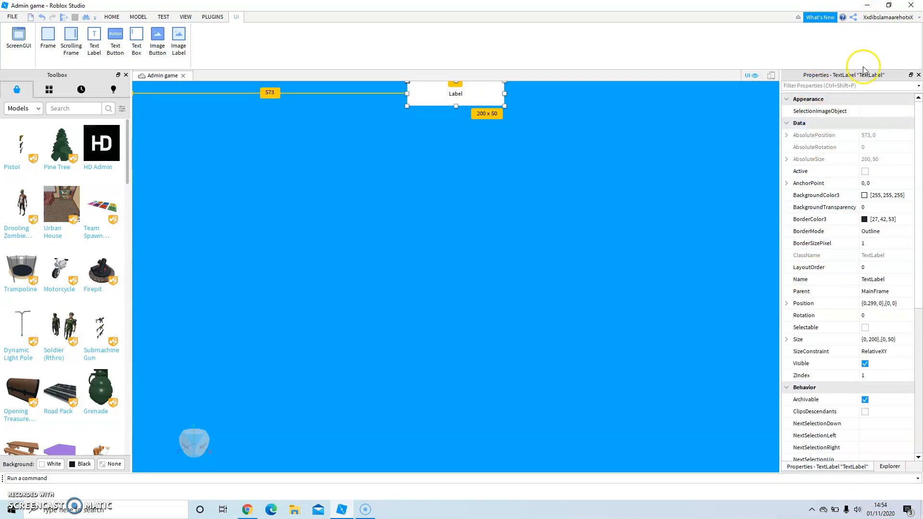
left_click(867, 85)
type("name")
left_click(874, 126)
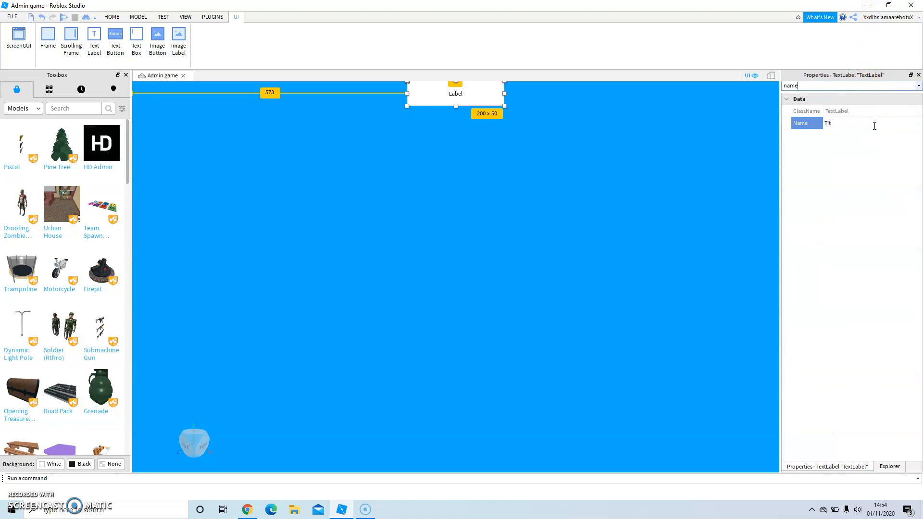
key("Return")
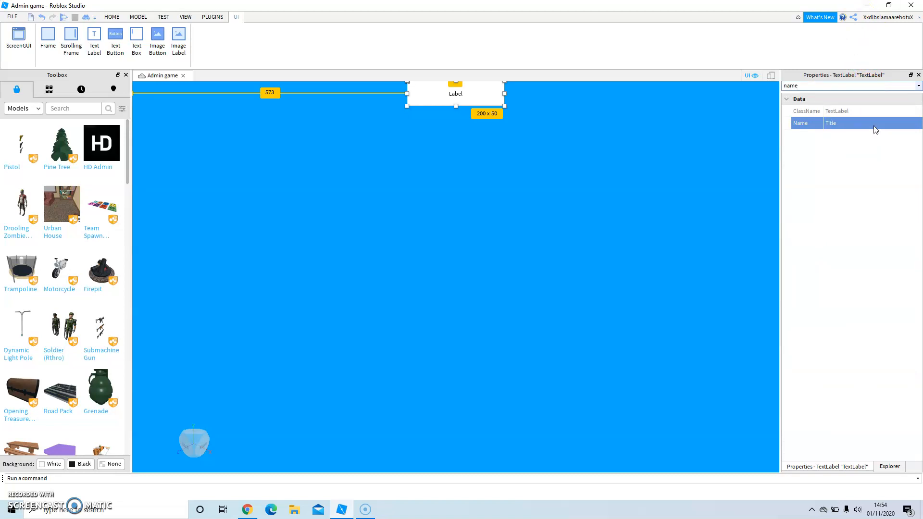
Step: Set the title label's Text to "Welcome" and enable TextScaled
double_click(806, 89)
type("te")
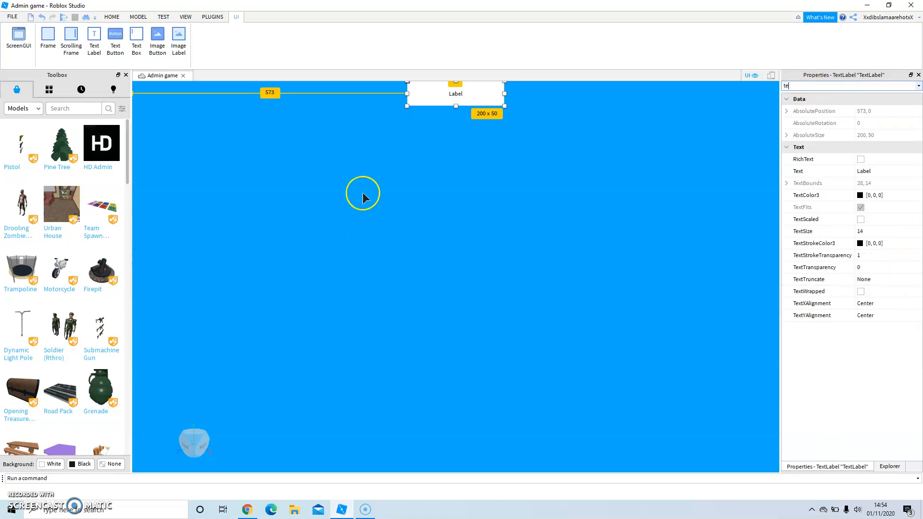
type("xt")
left_click(907, 120)
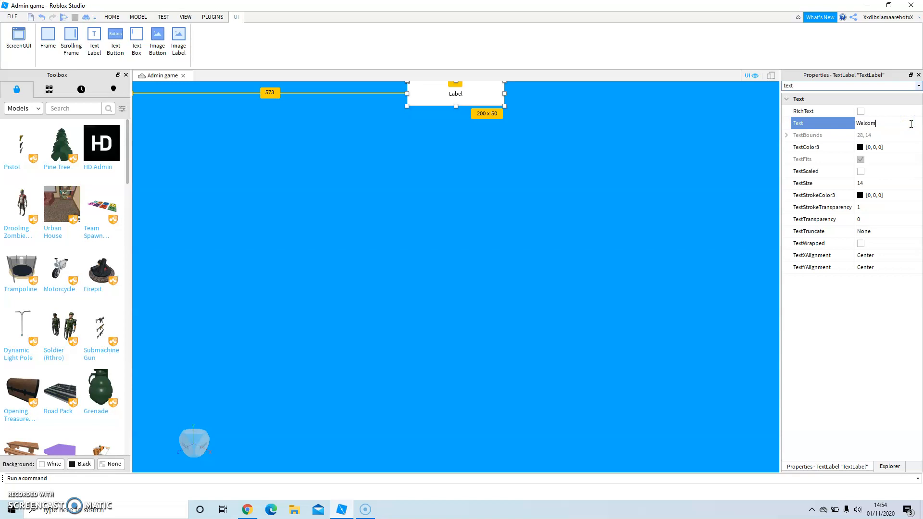
key("Return")
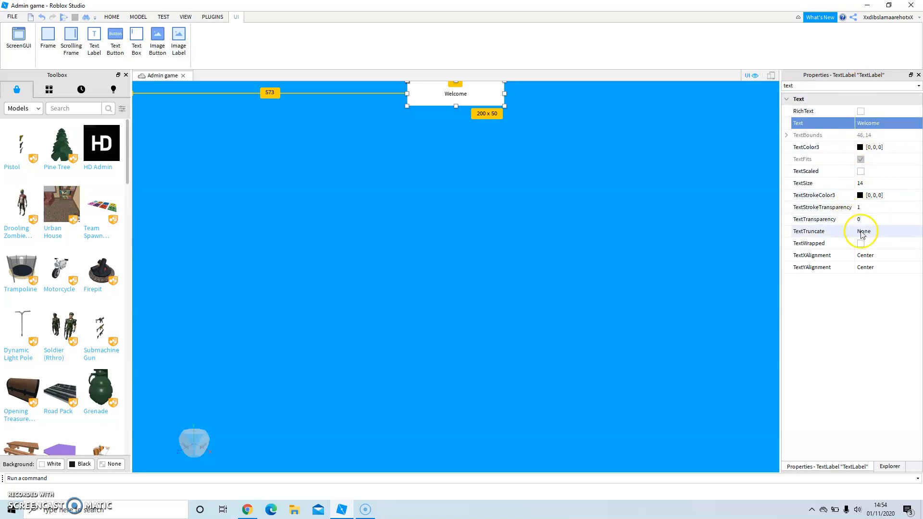
left_click(860, 172)
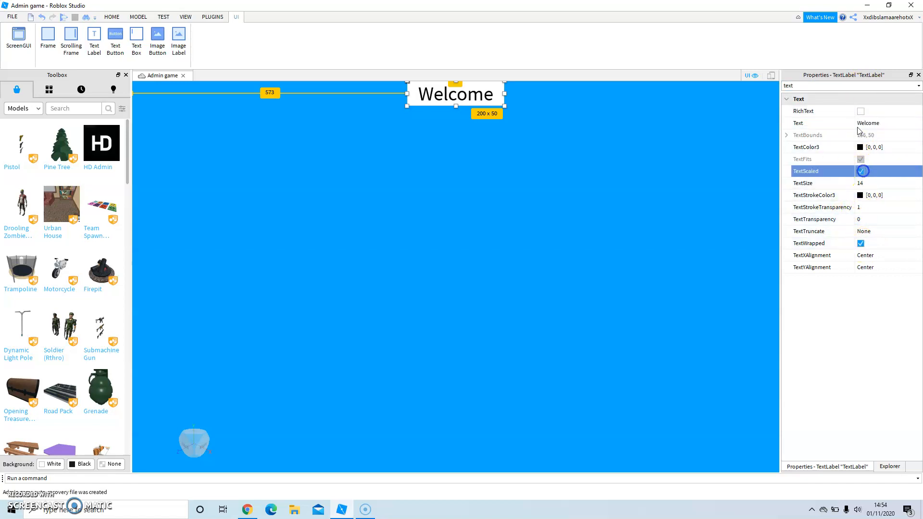
Step: Change the Welcome label's Font to GothamBlack
left_click(831, 86)
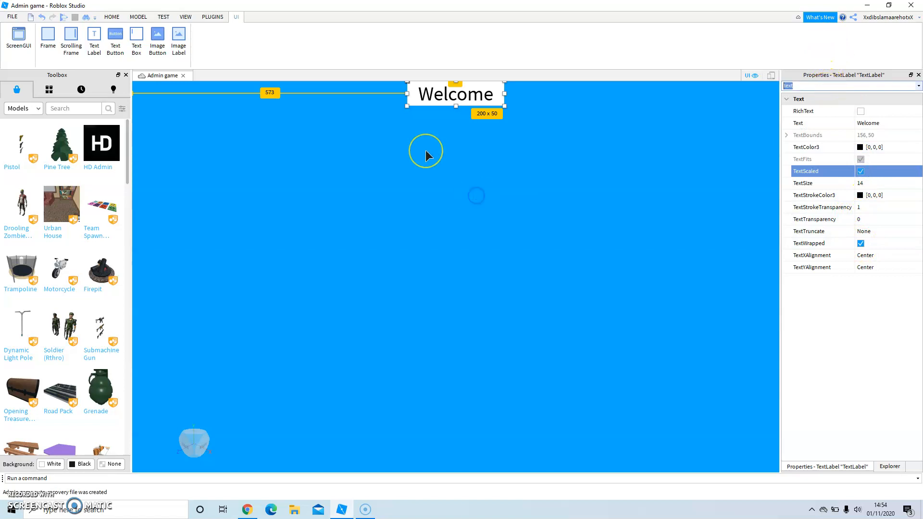
type("font")
left_click(898, 111)
left_click(902, 112)
scroll(907, 163, "down", 10)
scroll(907, 162, "up", 4)
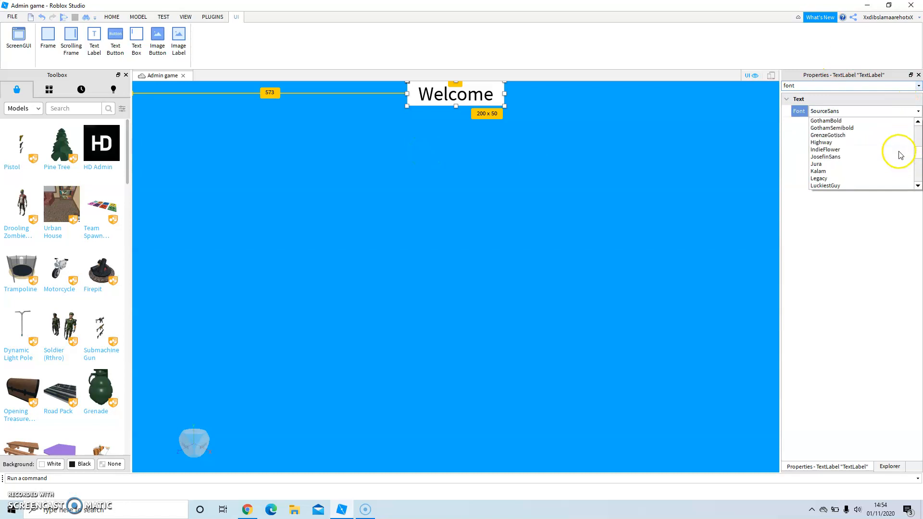
left_click(875, 137)
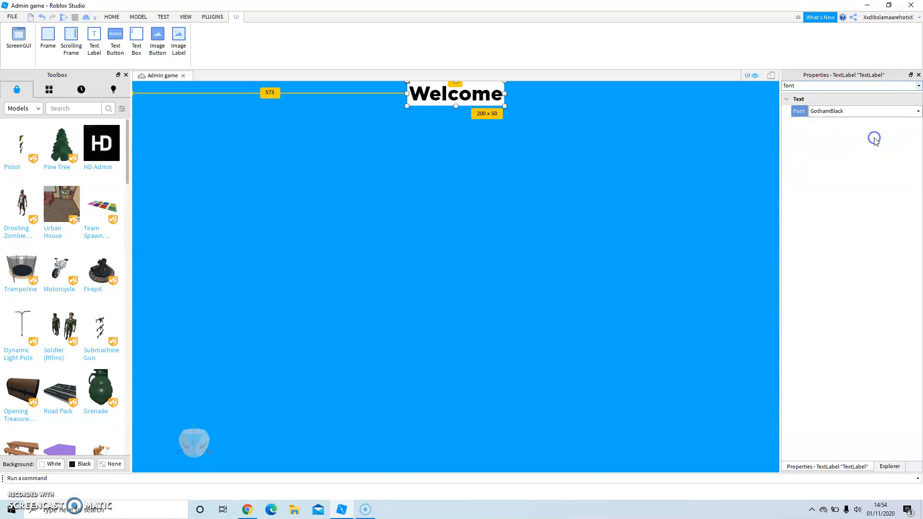
Step: Clear the property filter and set the Welcome label's BackgroundColor3 to the basic blue 0, 170, 255
double_click(867, 86)
key("BackSpace")
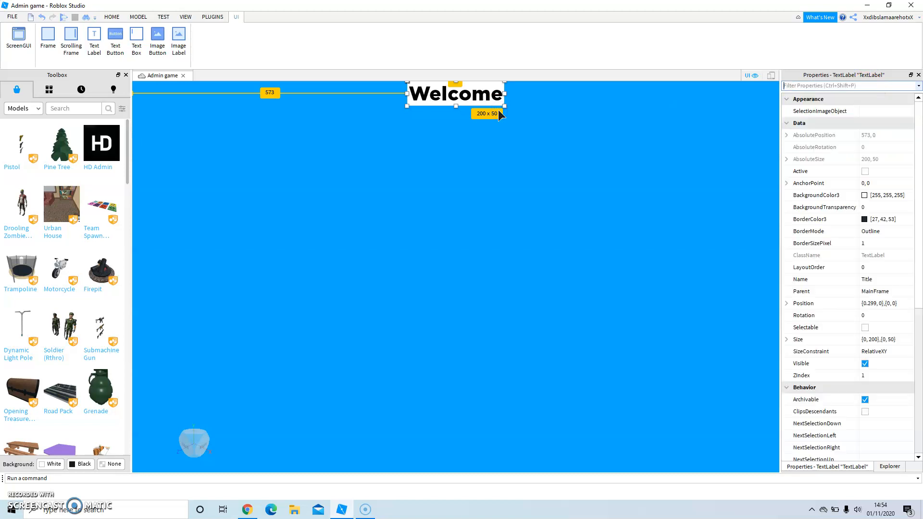
left_click(863, 194)
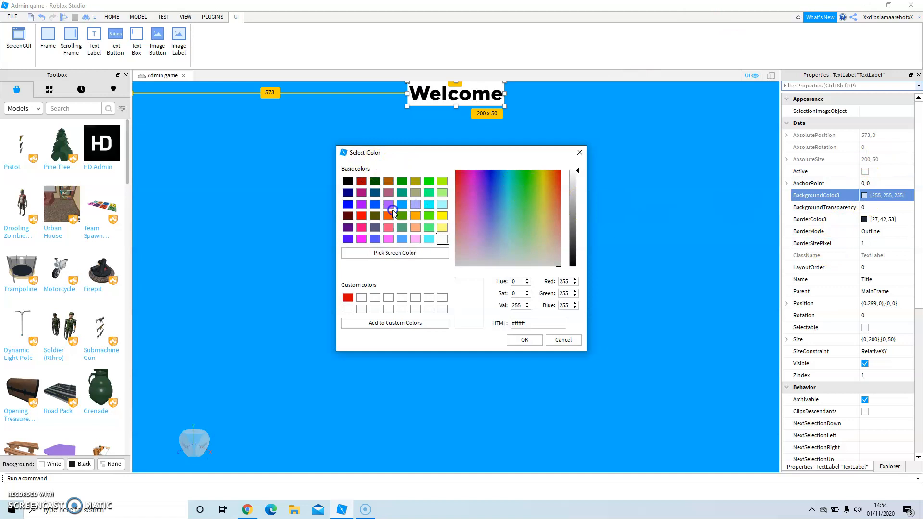
left_click(399, 203)
left_click(531, 342)
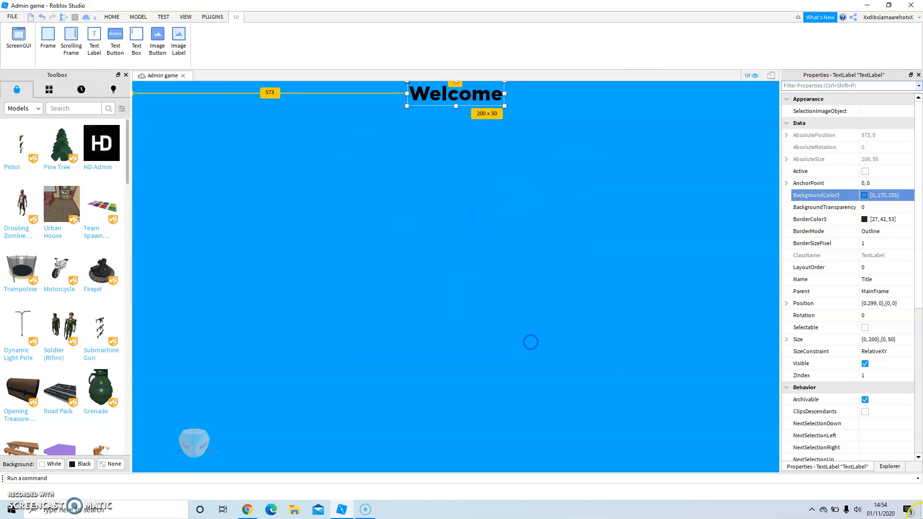
Step: Add a TextButton inside MainFrame and place it directly below the Welcome title, about 121 px from the frame's top edge
left_click(890, 466)
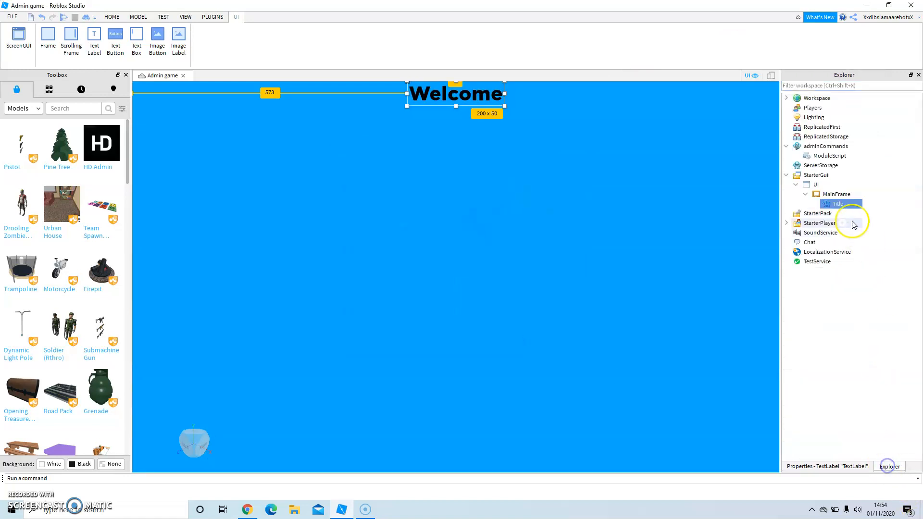
left_click(857, 192)
left_click(826, 251)
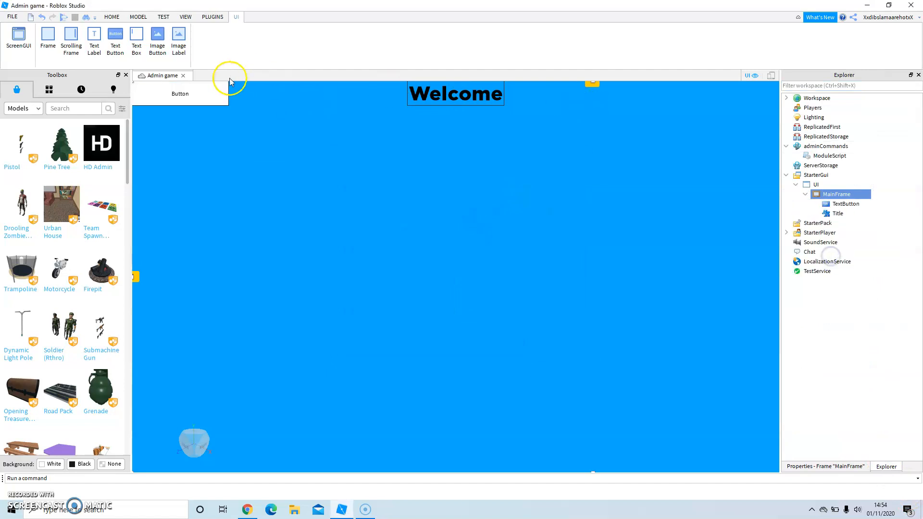
left_click_drag(228, 108, 475, 159)
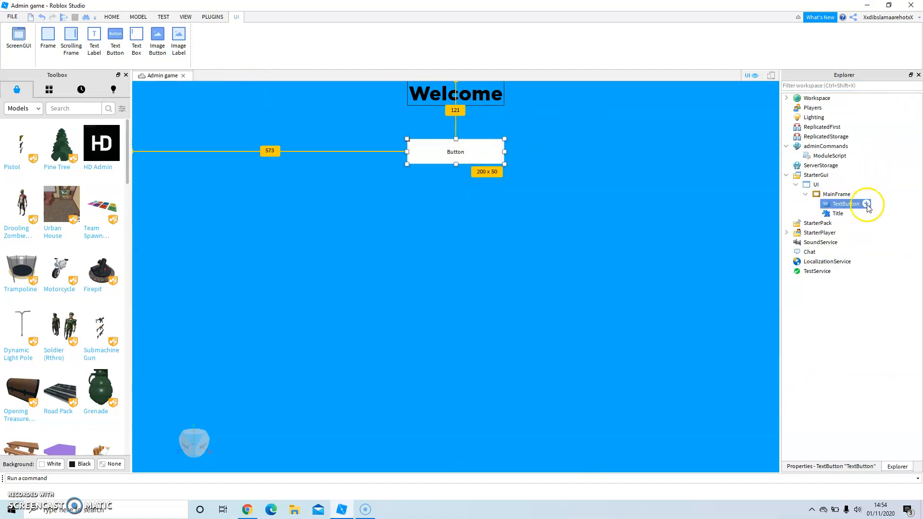
Step: Add a Frame inside the TextButton and shape it into a strip about 200 x 9 px directly beneath the button
left_click(866, 203)
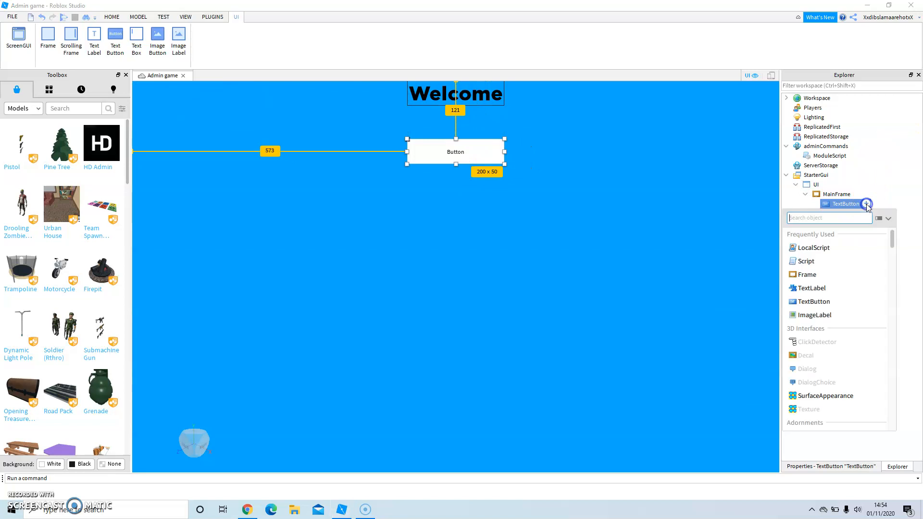
left_click(818, 275)
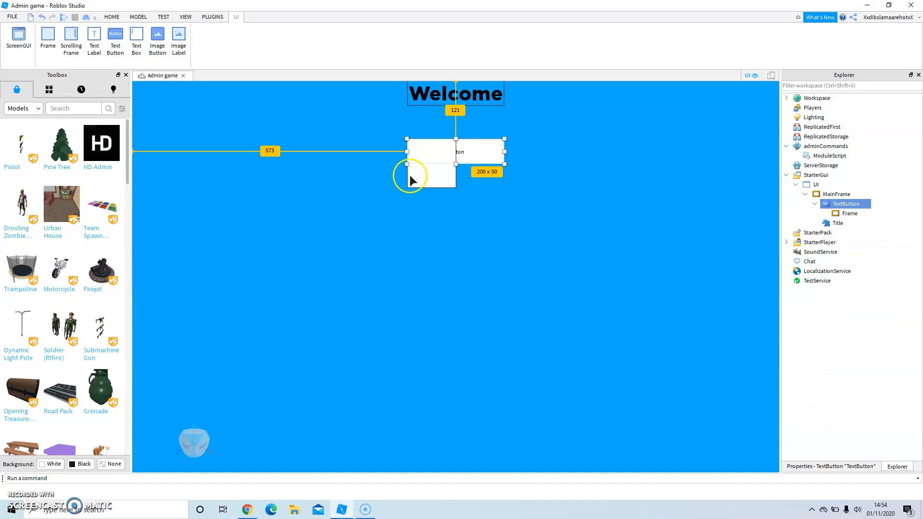
left_click_drag(415, 179, 505, 186)
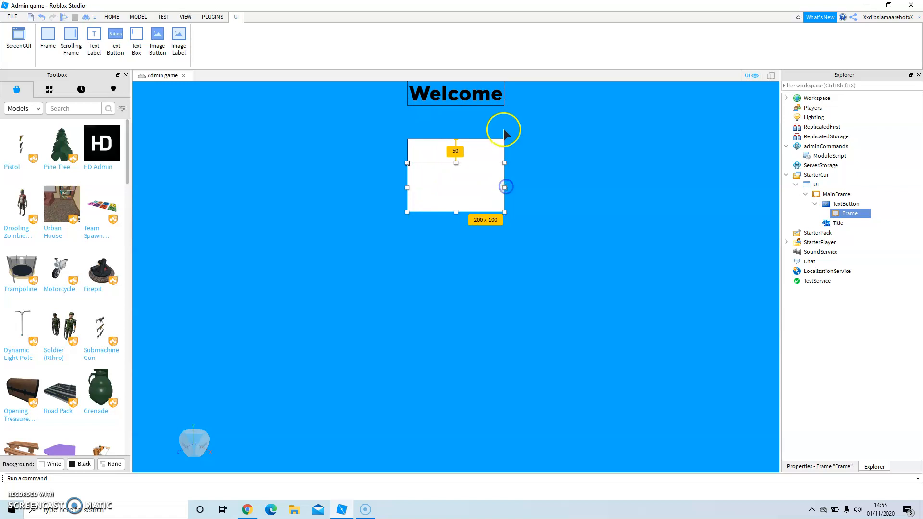
left_click_drag(455, 211, 450, 166)
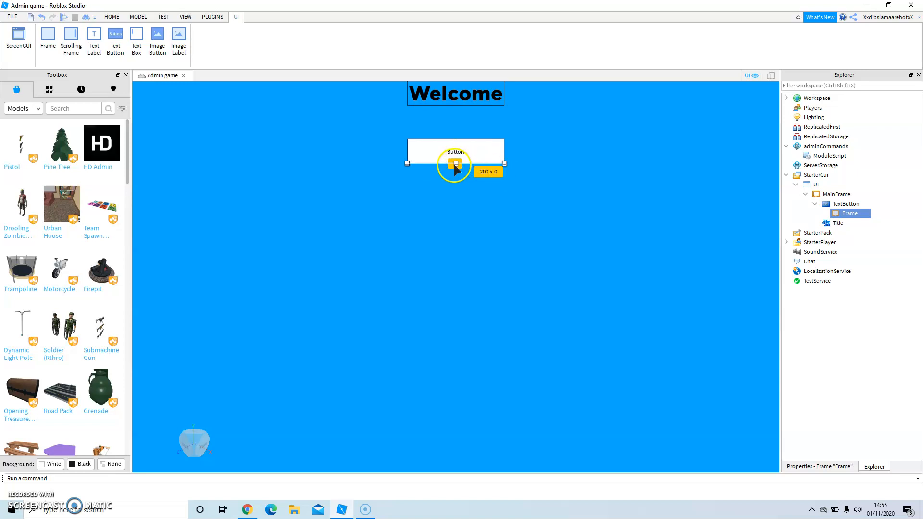
left_click(453, 168)
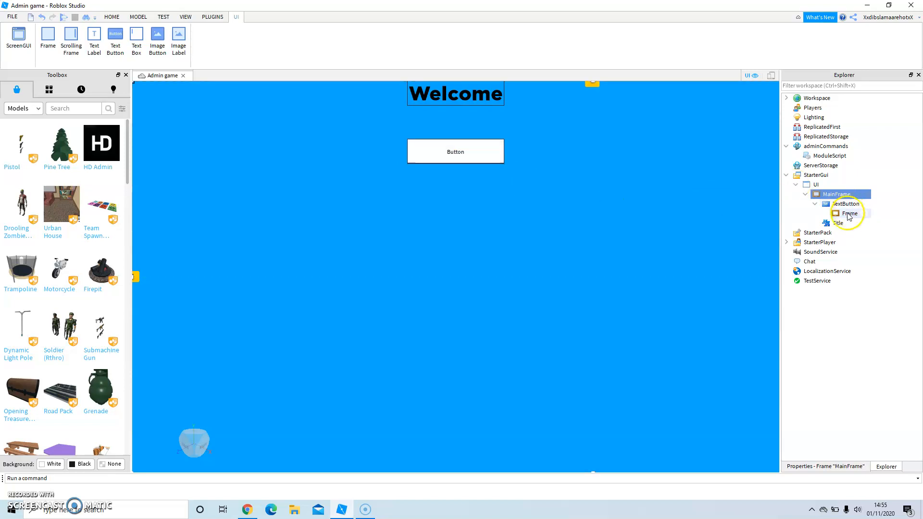
left_click(849, 213)
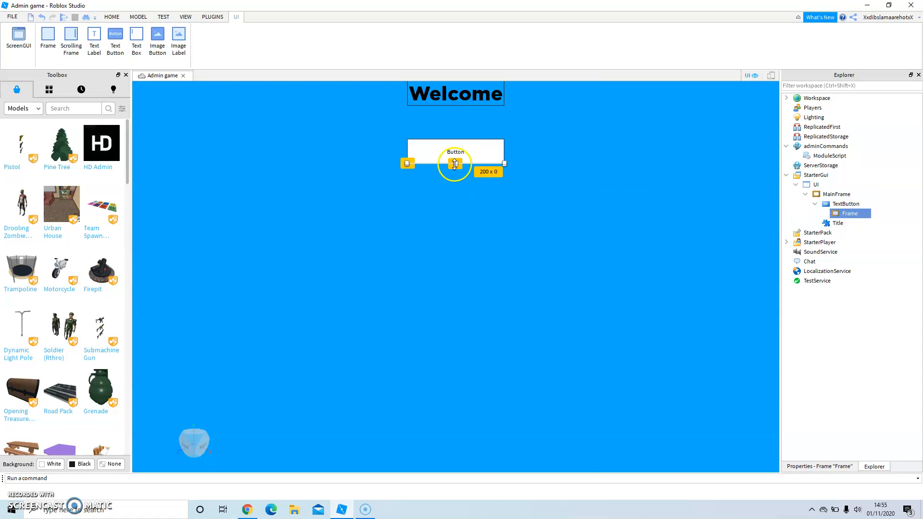
left_click_drag(457, 164, 459, 168)
Step: Set the strip Frame's BackgroundColor3 to the basic blue 0, 170, 255
left_click(838, 465)
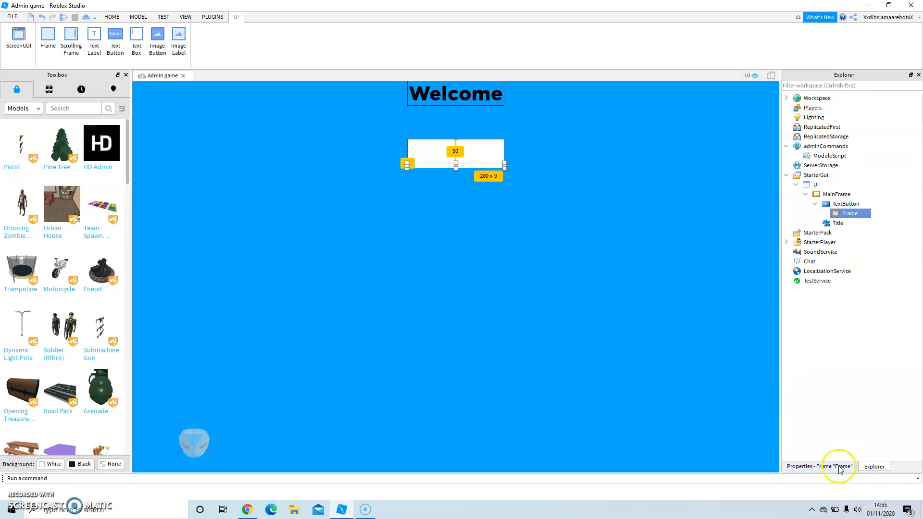
left_click(864, 195)
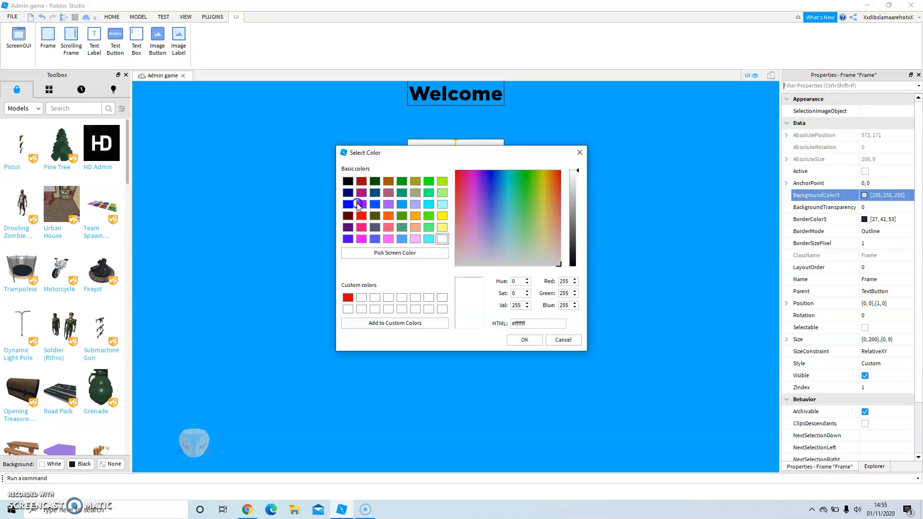
left_click(402, 205)
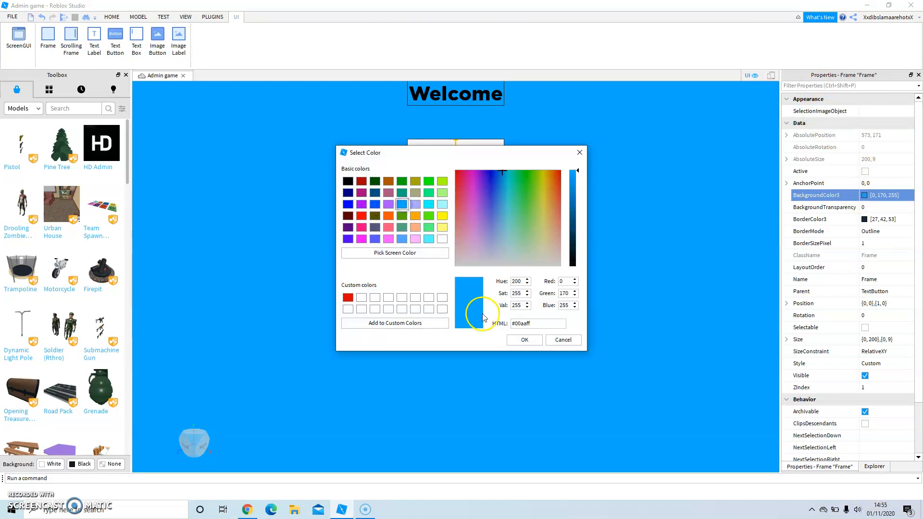
left_click(520, 338)
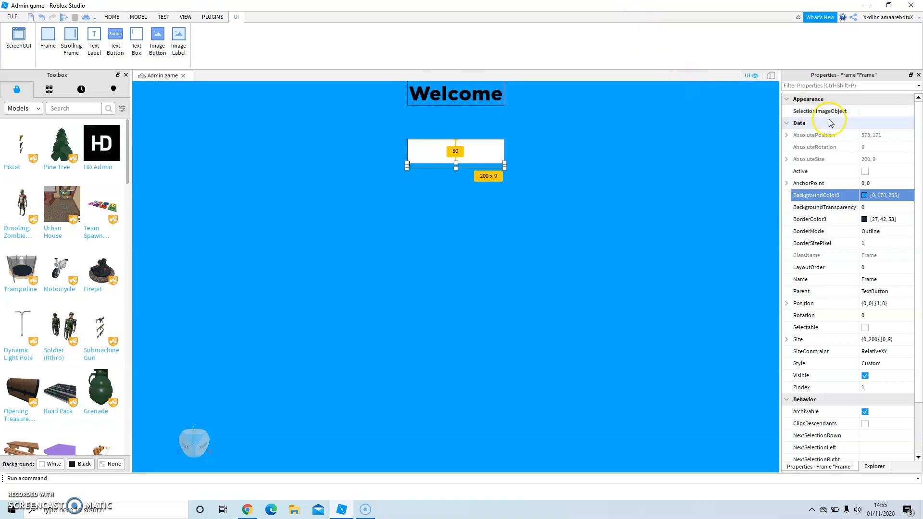
Step: Set the strip Frame's BackgroundColor3 to the mid grey 140, 140, 140
left_click(864, 196)
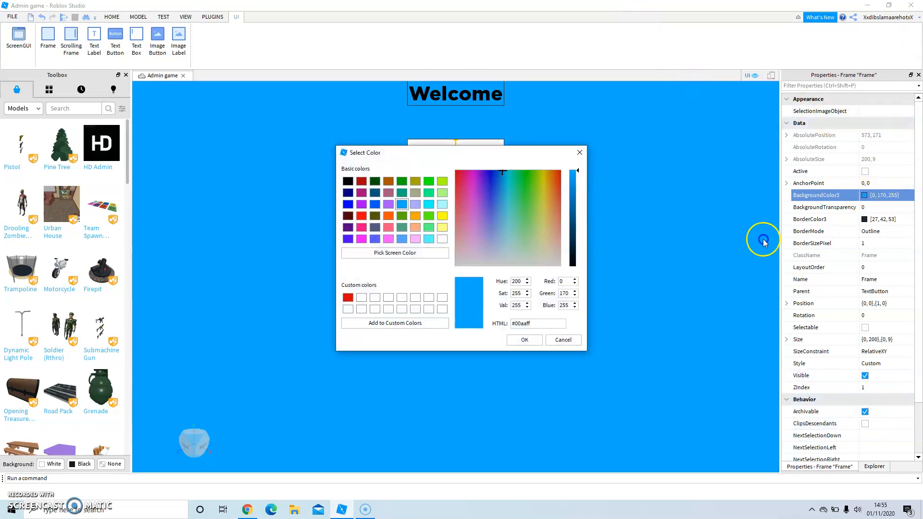
left_click(346, 182)
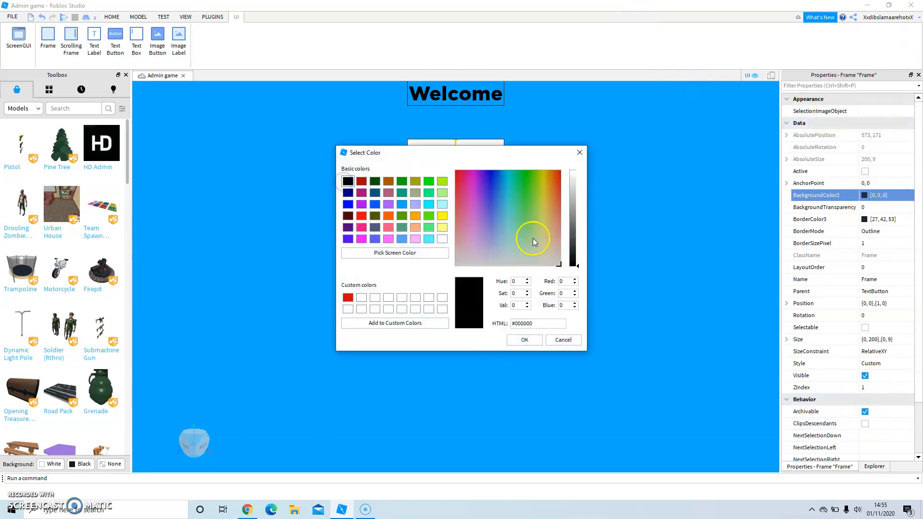
left_click(572, 238)
left_click_drag(572, 238, 574, 213)
left_click(528, 341)
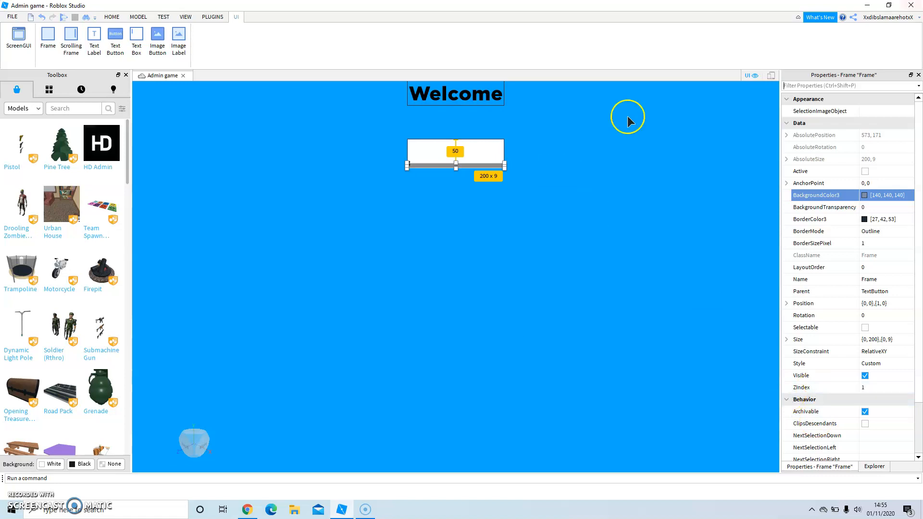
Step: Set the strip Frame's BackgroundColor3 to the light grey 194, 194, 194 (#c2c2c2)
left_click(864, 195)
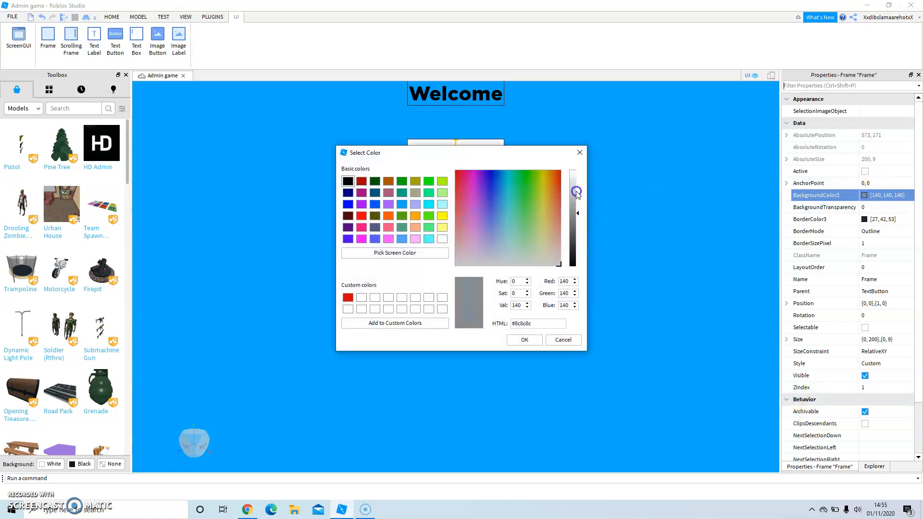
left_click(576, 193)
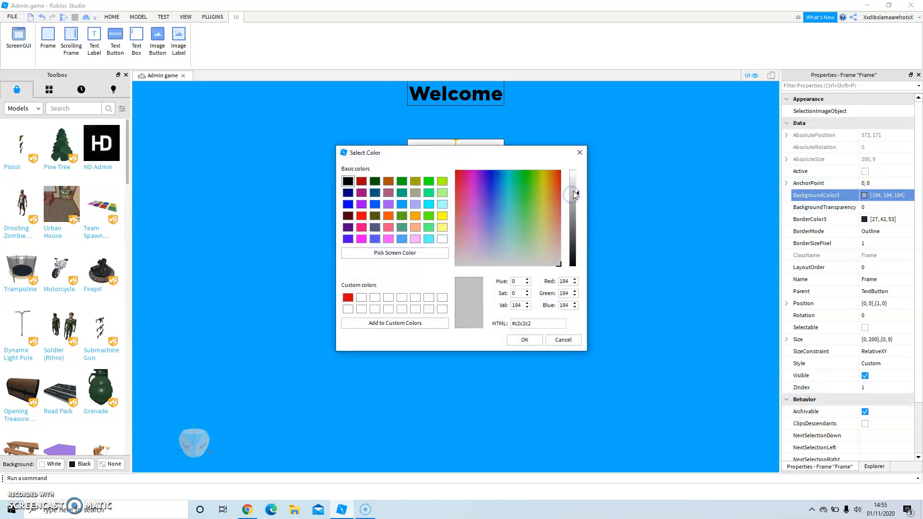
left_click(523, 340)
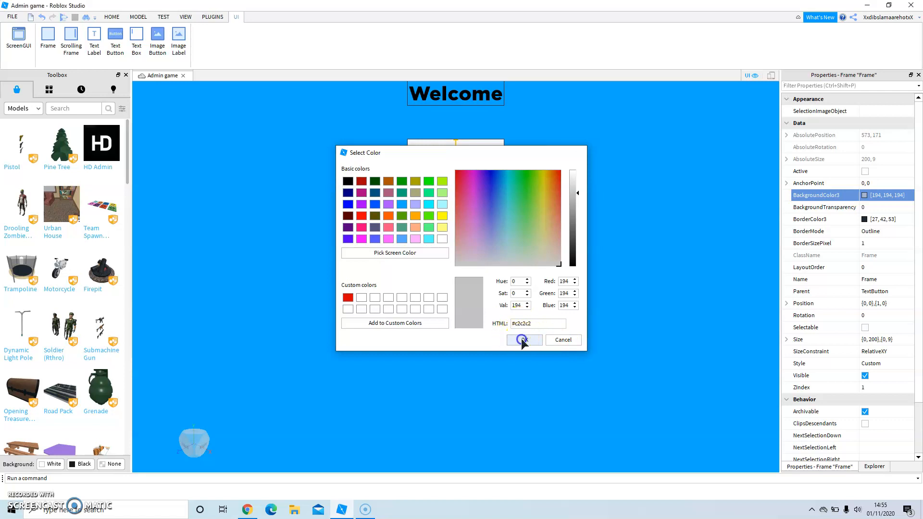
Step: Rename the grey Frame inside the TextButton as Shadow and select it in the object hierarchy
left_click(874, 466)
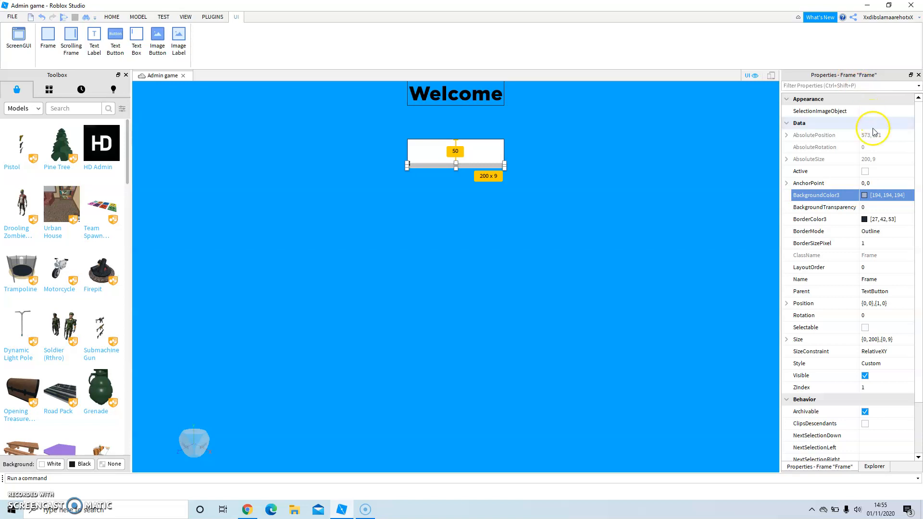
left_click(861, 86)
type("nam")
left_click(861, 129)
type("Shadow")
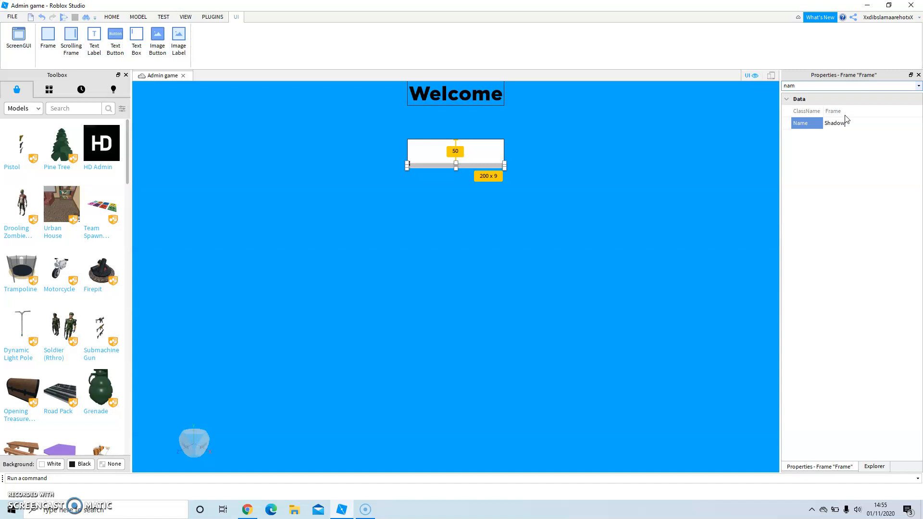
left_click(885, 466)
left_click(856, 212)
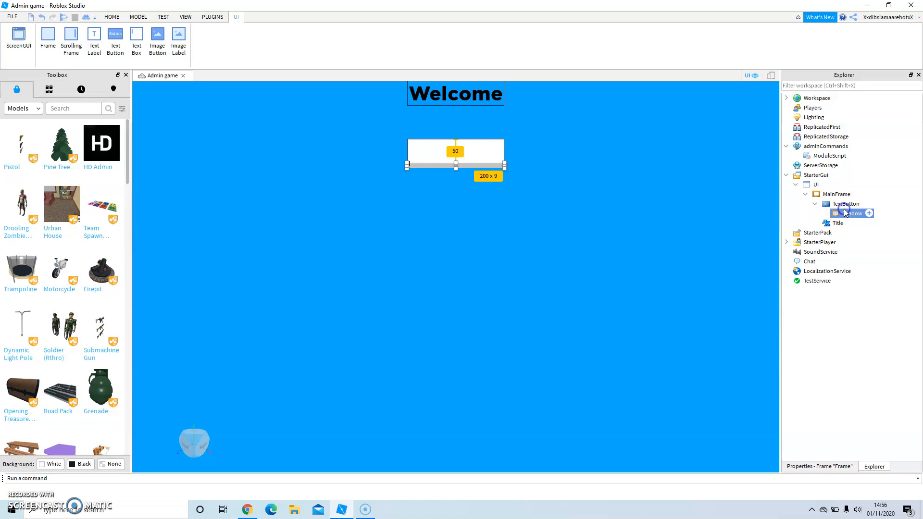
Step: Rename the TextButton inside MainFrame as PlayButton
left_click(826, 203)
left_click(823, 467)
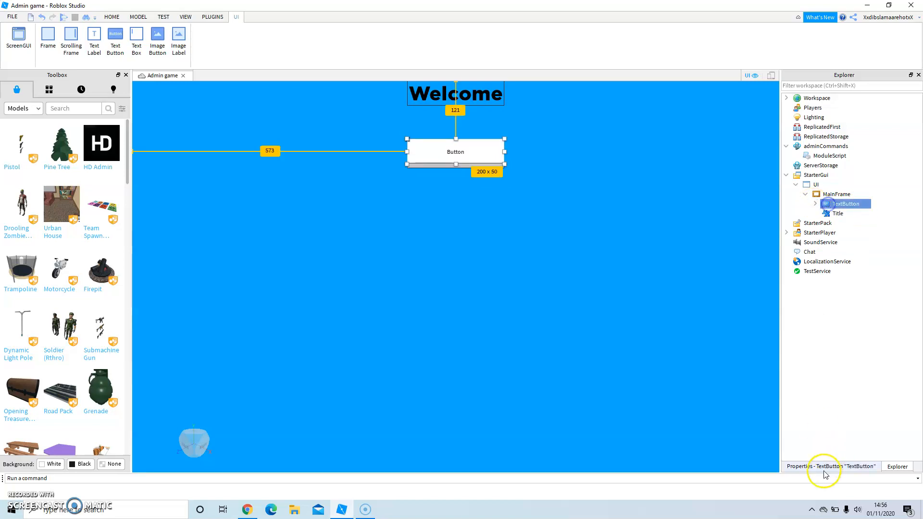
left_click(813, 86)
type("nam")
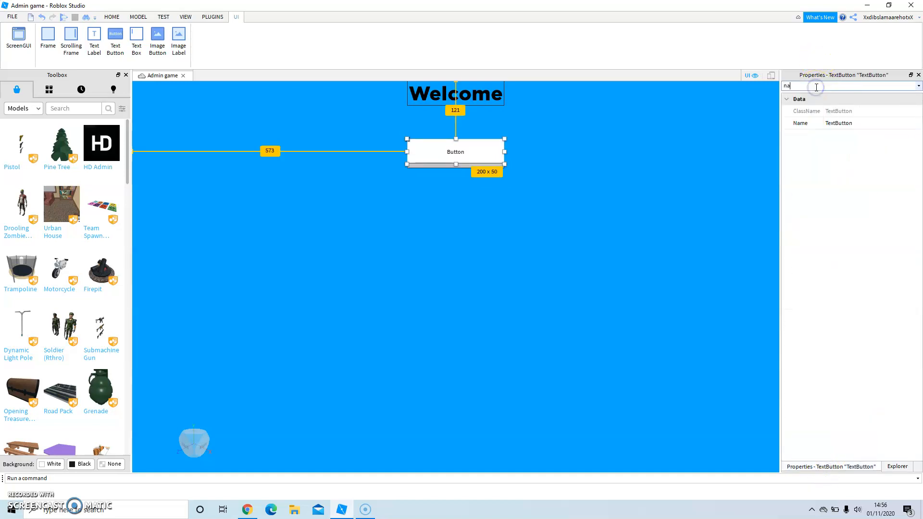
left_click(861, 124)
key("BackSpace")
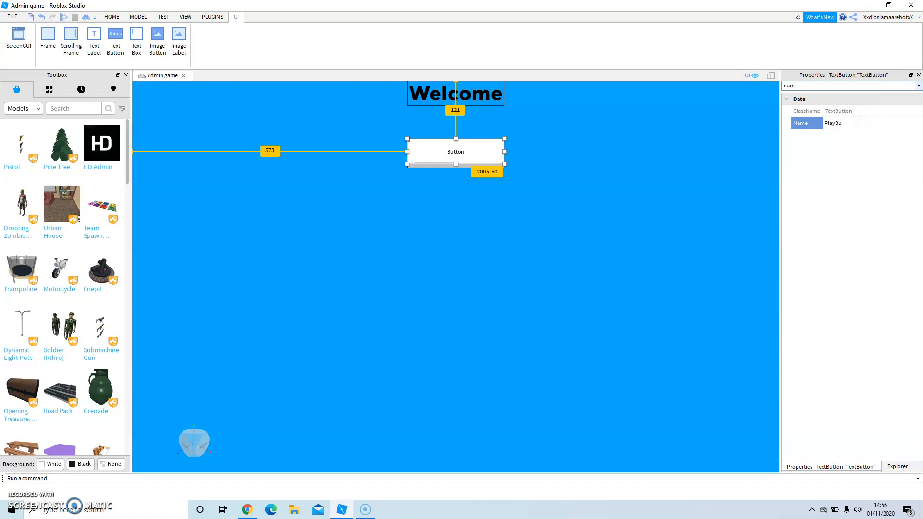
key("Return")
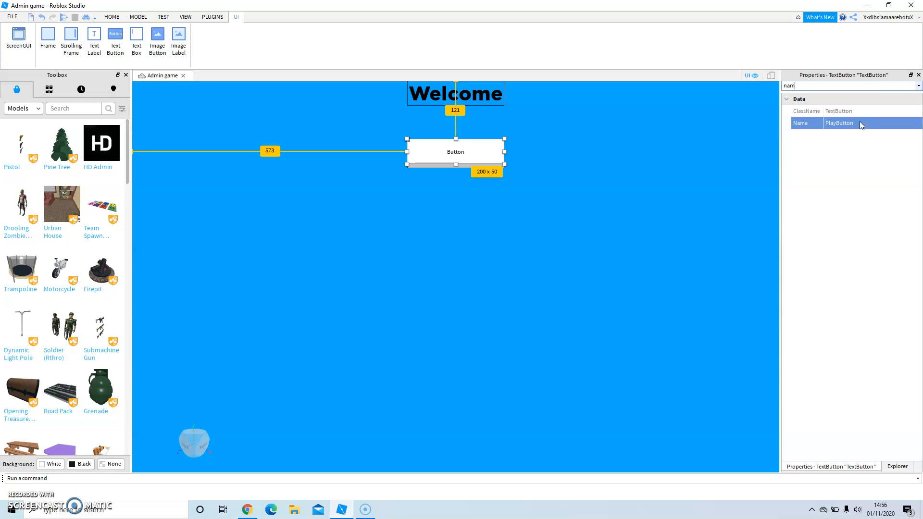
left_click(896, 466)
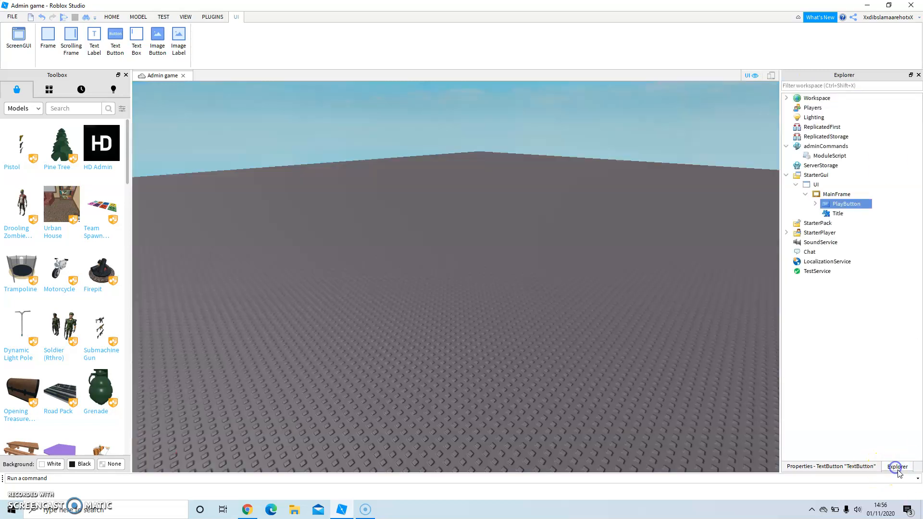
Step: Set the PlayButton's text to "Play Game" and enable TextScaled
left_click(845, 467)
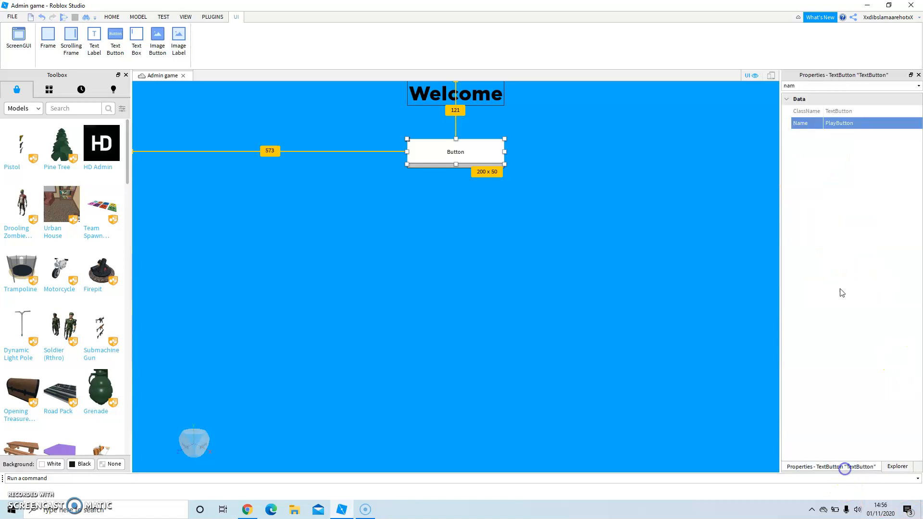
left_click_drag(813, 75, 831, 140)
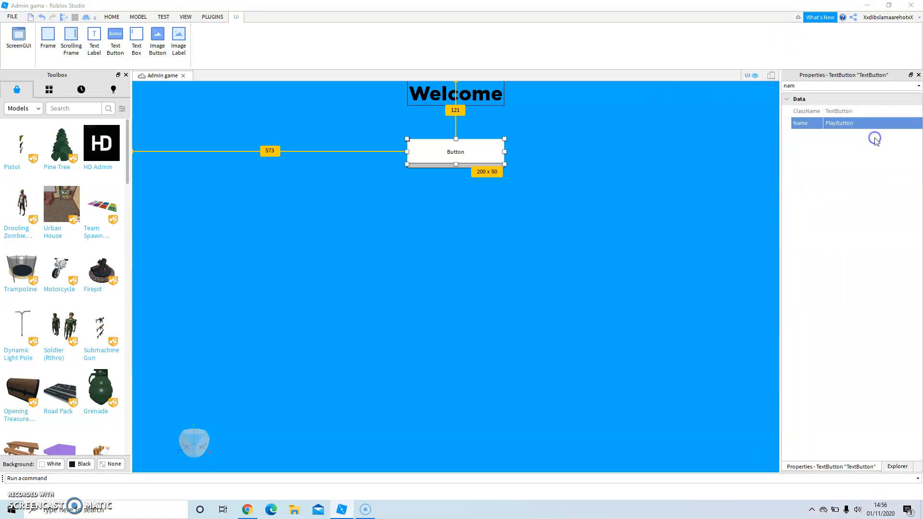
left_click_drag(838, 87, 424, 167)
key("BackSpace")
type("tex")
left_click(894, 128)
key("BackSpace")
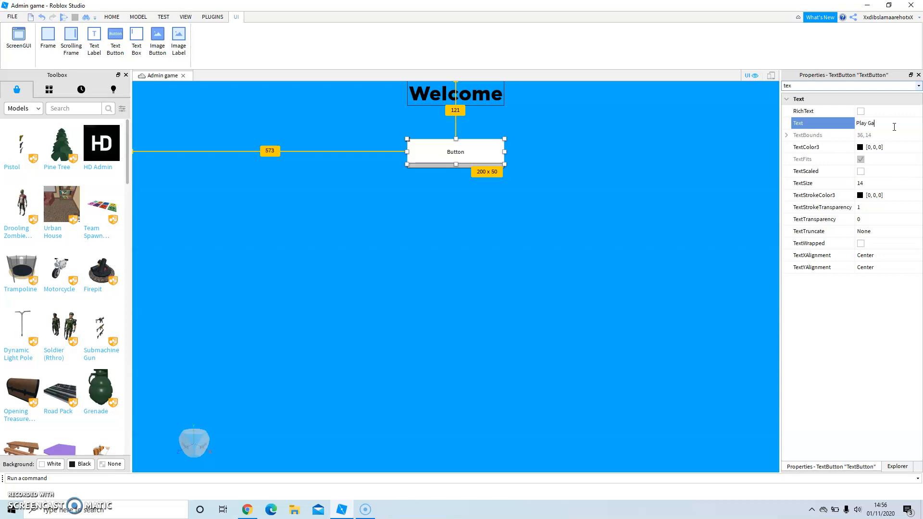
key("Return")
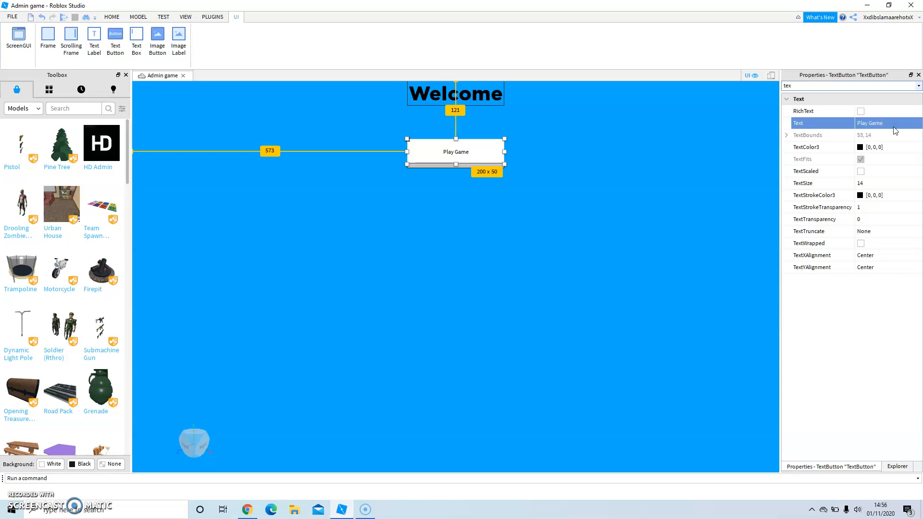
left_click(861, 172)
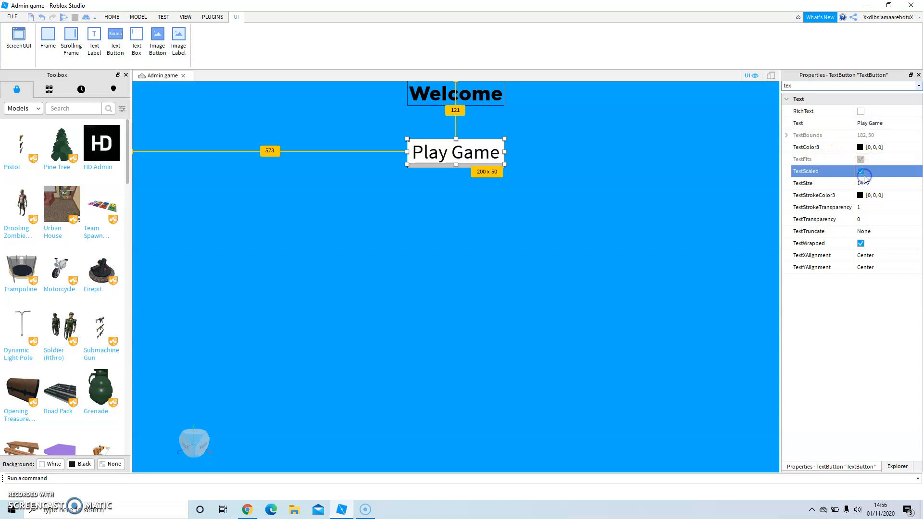
Step: Set the PlayButton's font to GothamBlack
left_click_drag(877, 87, 532, 108)
key("BackSpace")
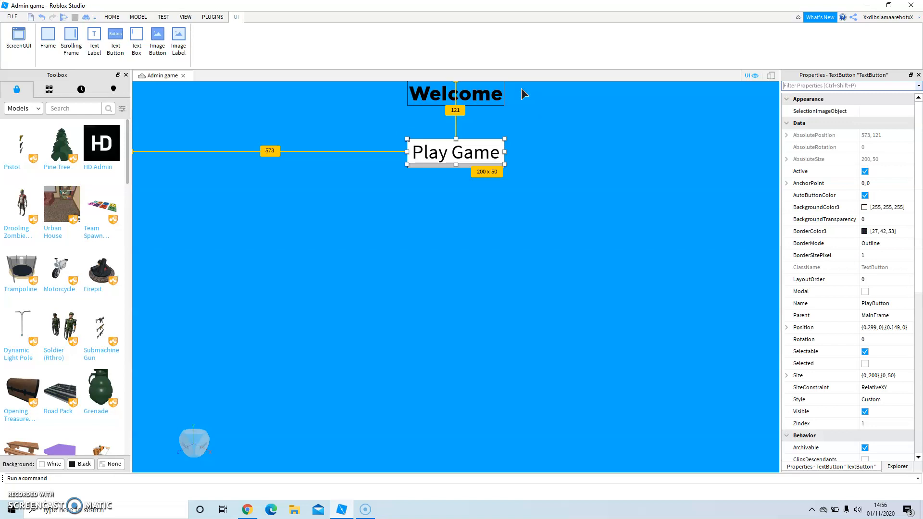
type("font")
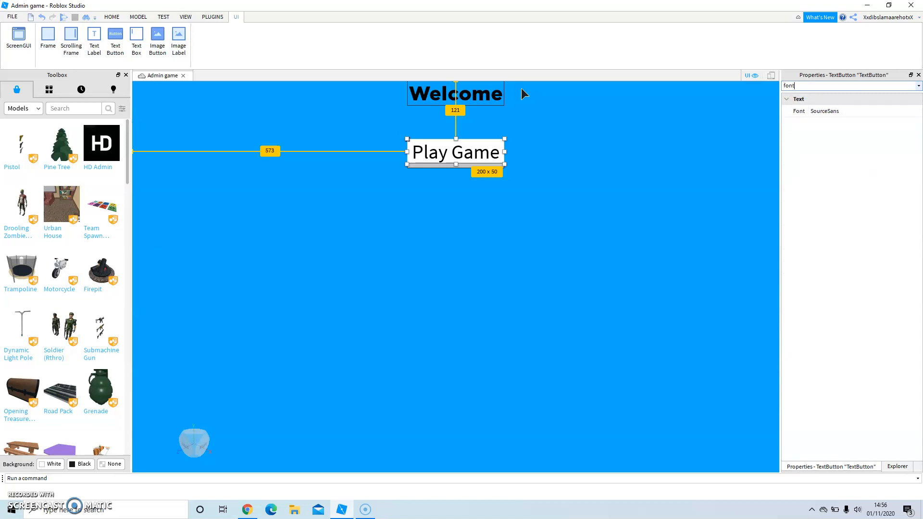
left_click(919, 113)
left_click(918, 112)
scroll(889, 138, "up", 5)
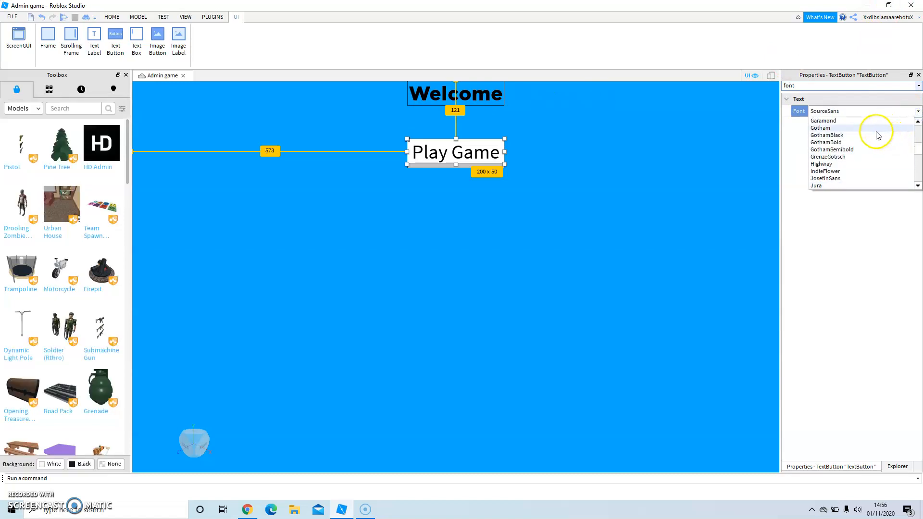
left_click(875, 130)
Step: Add a LocalScript to MainFrame and replace its default code with a --variables-- comment line
left_click(897, 466)
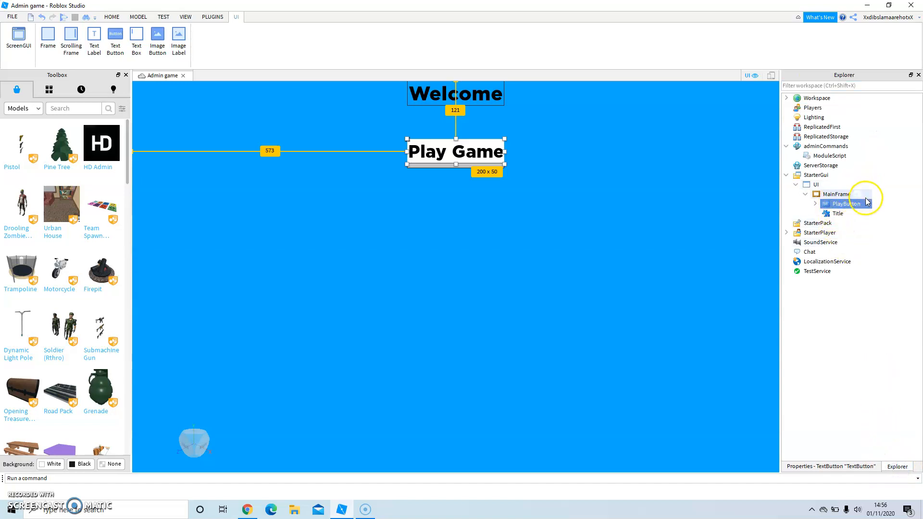
left_click(858, 194)
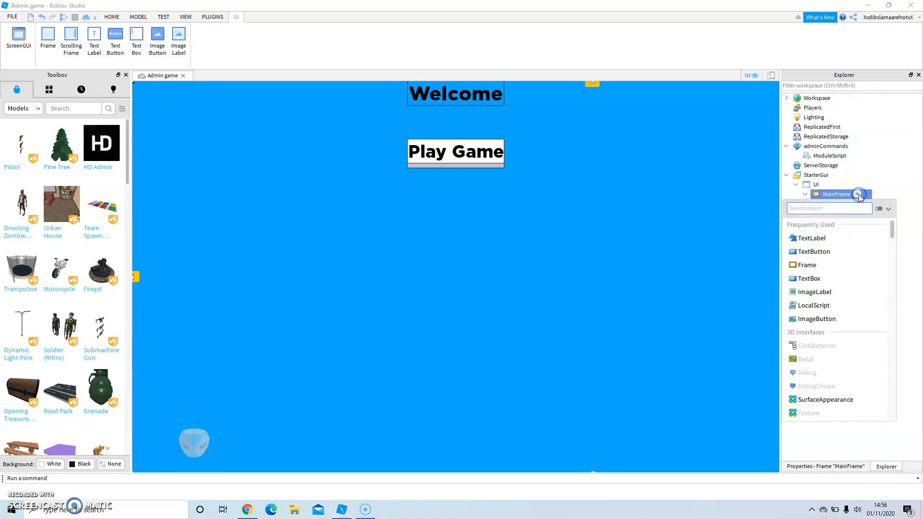
left_click(829, 304)
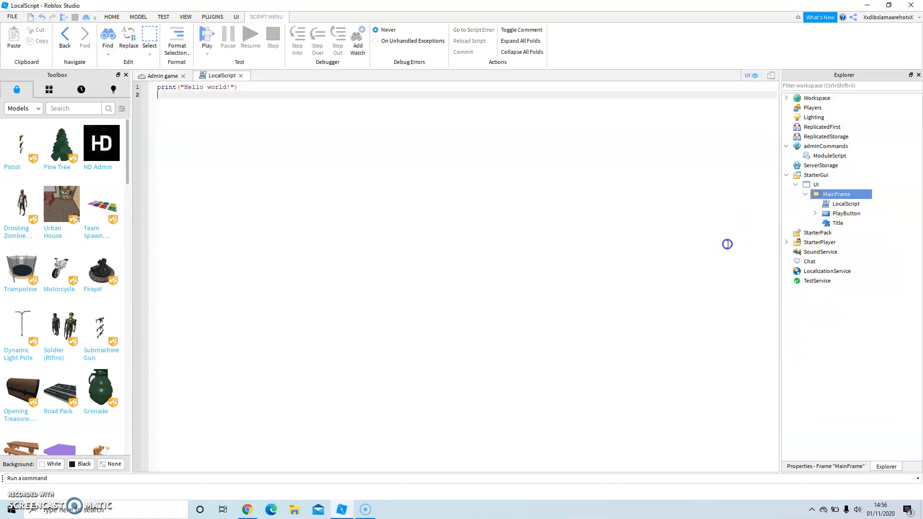
key("ctrl+a")
key("BackSpace")
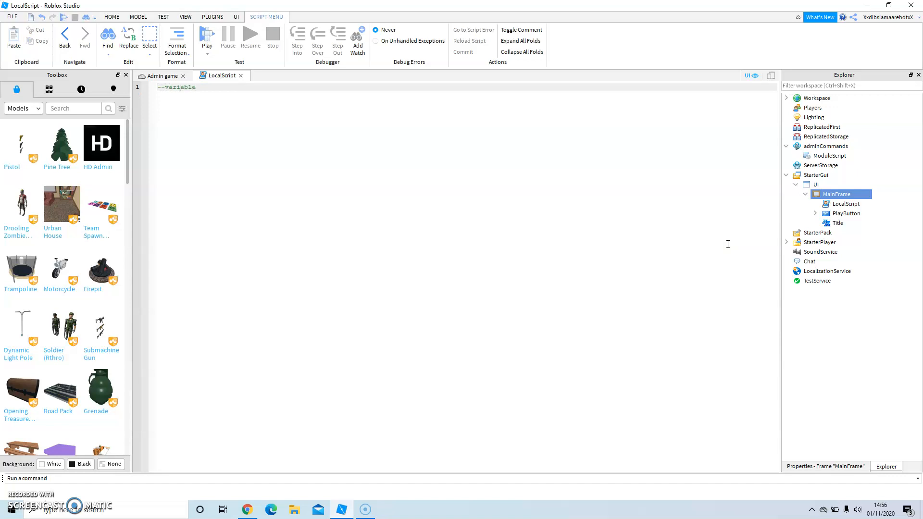
type("--variables--")
key("Return")
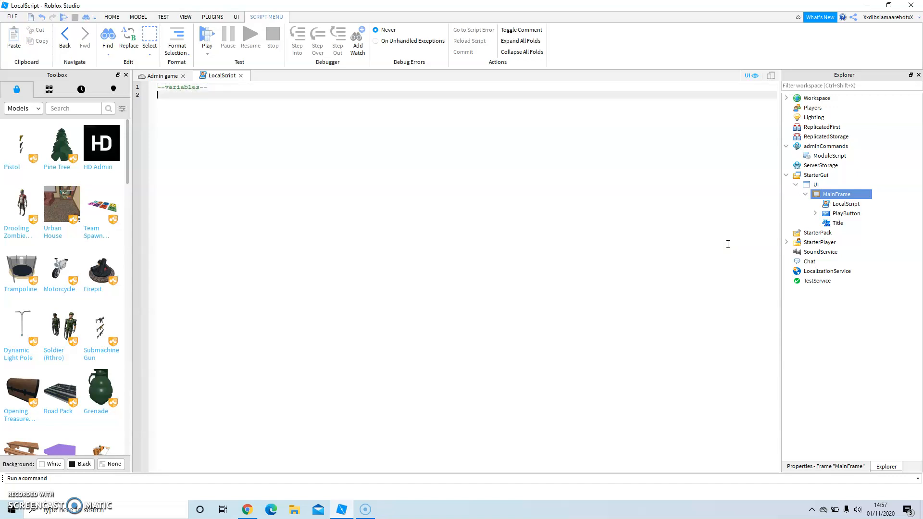
Step: Declare the variable on line 2 of the LocalScript: local playButton = script.Parent.PlayButton
type("local playBut")
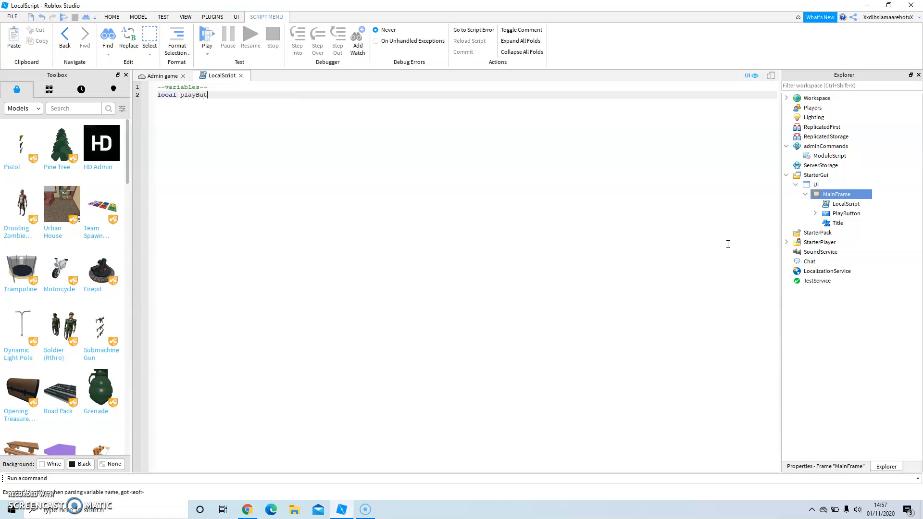
type("ton = script.")
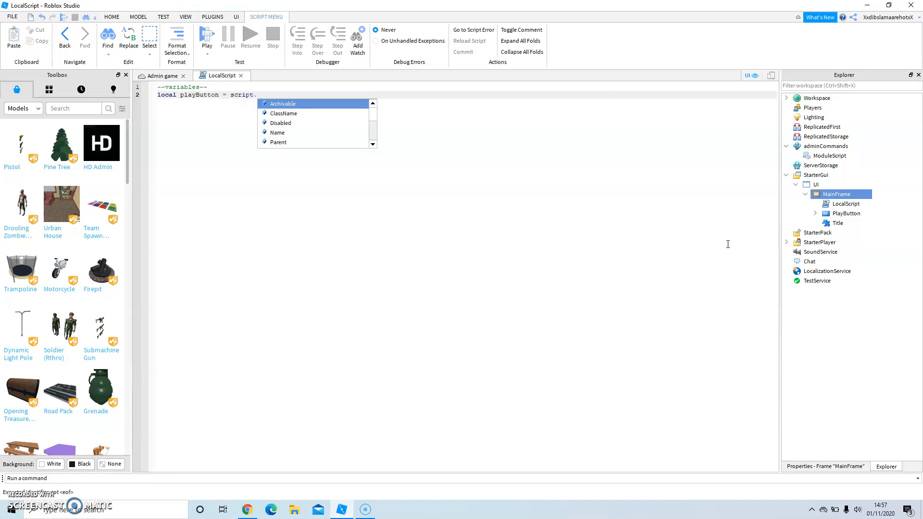
type("Parent")
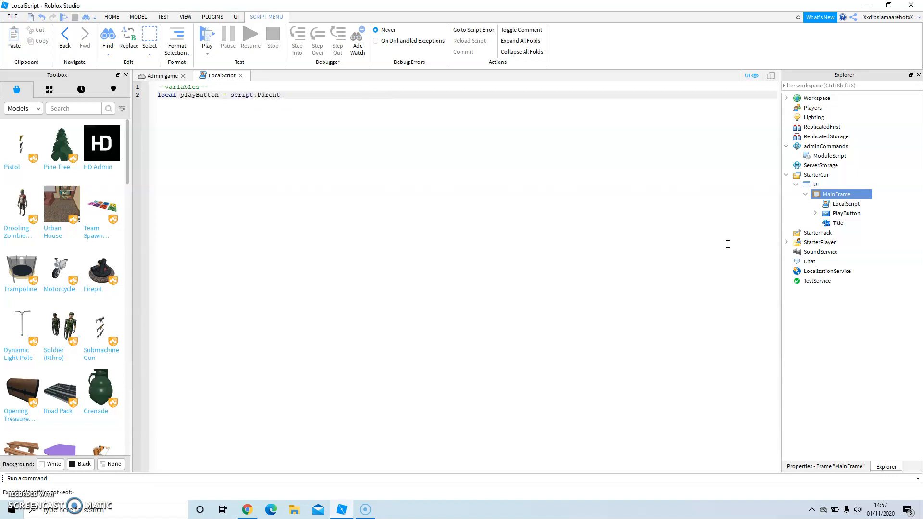
type(".playButto")
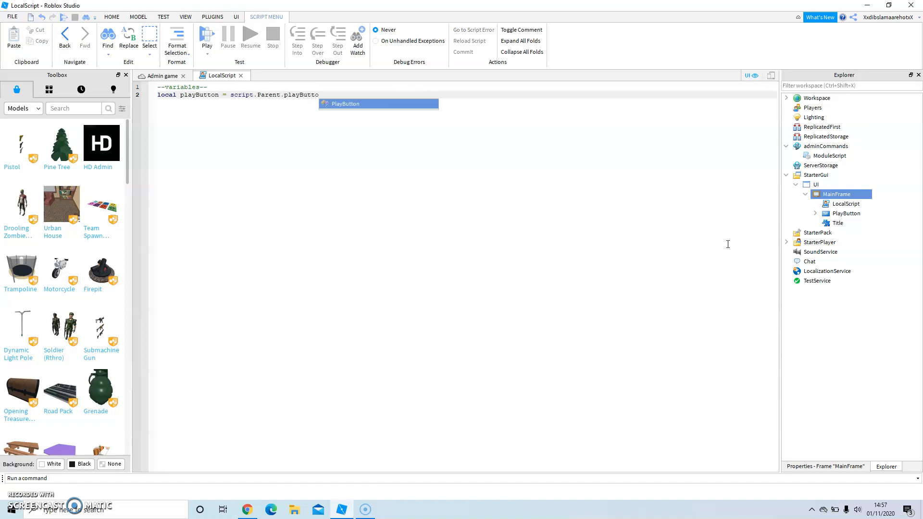
key("Tab")
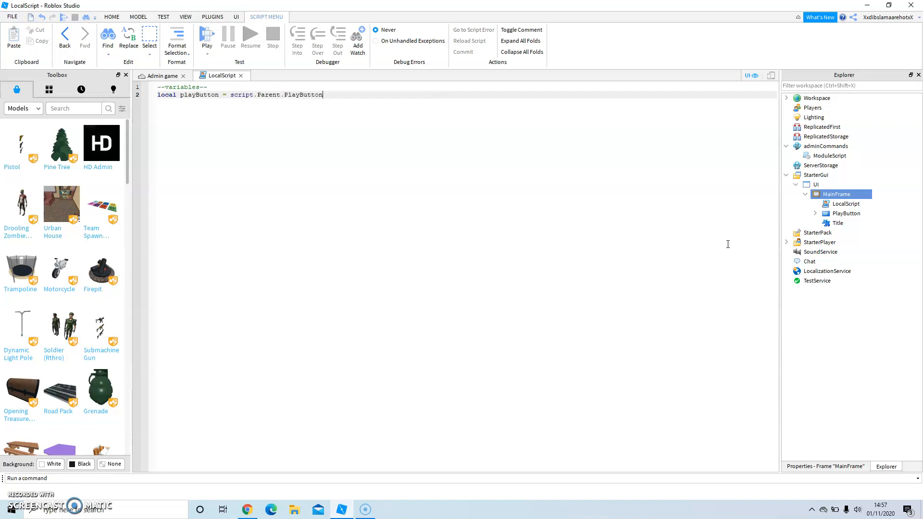
key("Return")
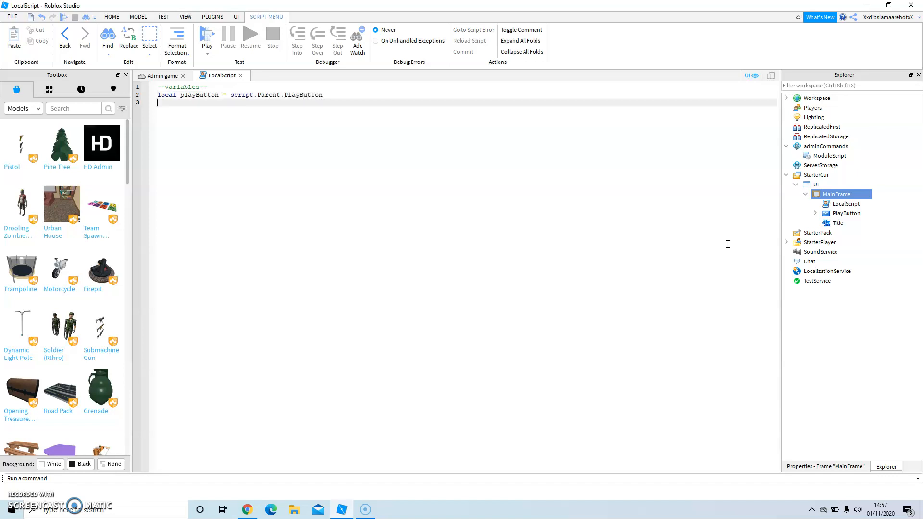
Step: Declare local mainFrame = script.Parent, and add a --scripts-- comment line after one blank line
type("local")
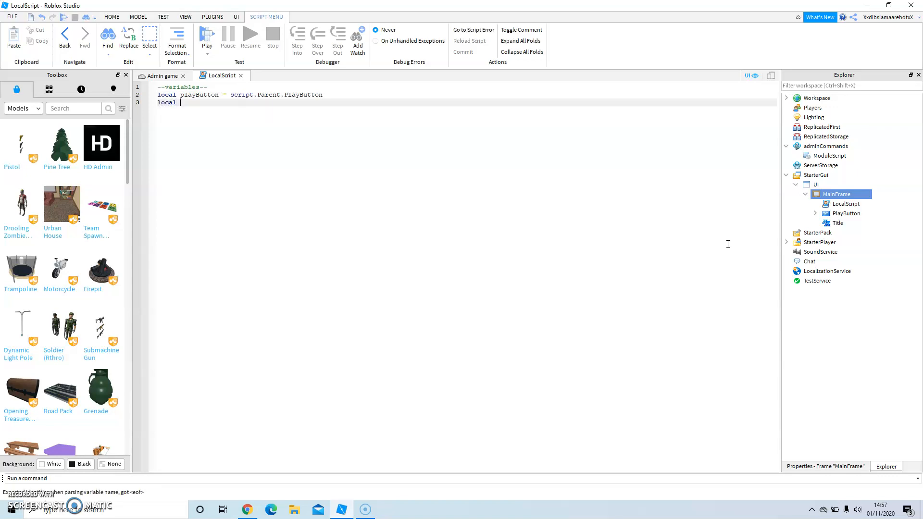
type("mainFrame = script")
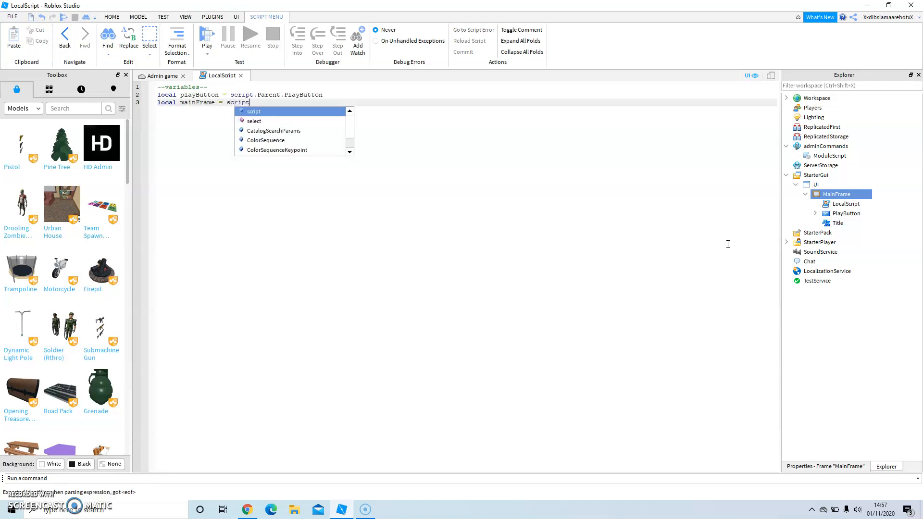
type(".paraent")
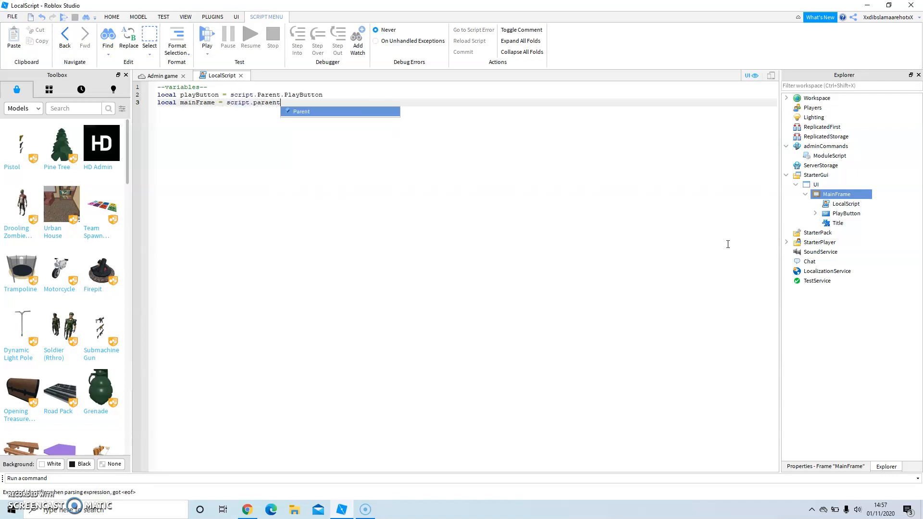
key("Tab")
key("Return")
key("Return")
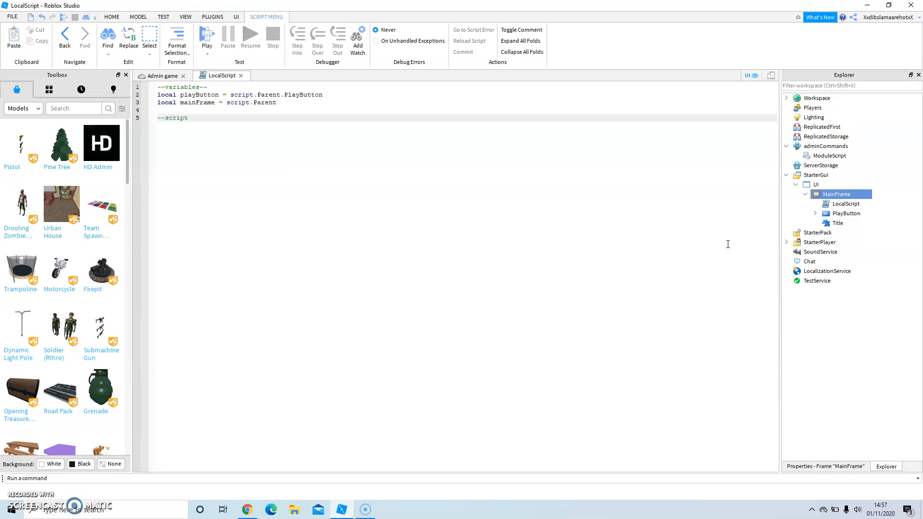
type("--scripts--")
key("Return")
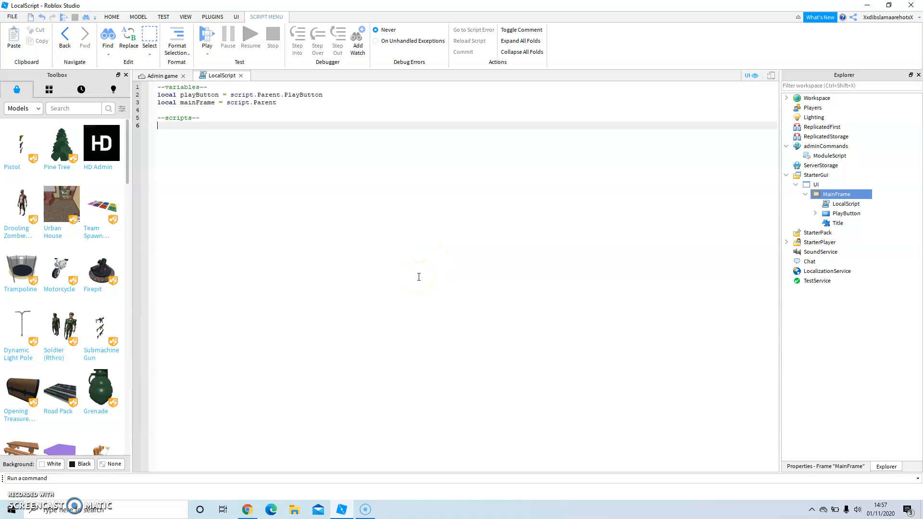
Step: Connect an anonymous function to the play button's click event under --scripts--: playButton.MouseButton1Click:Connect((function() with a closing end))
type("play")
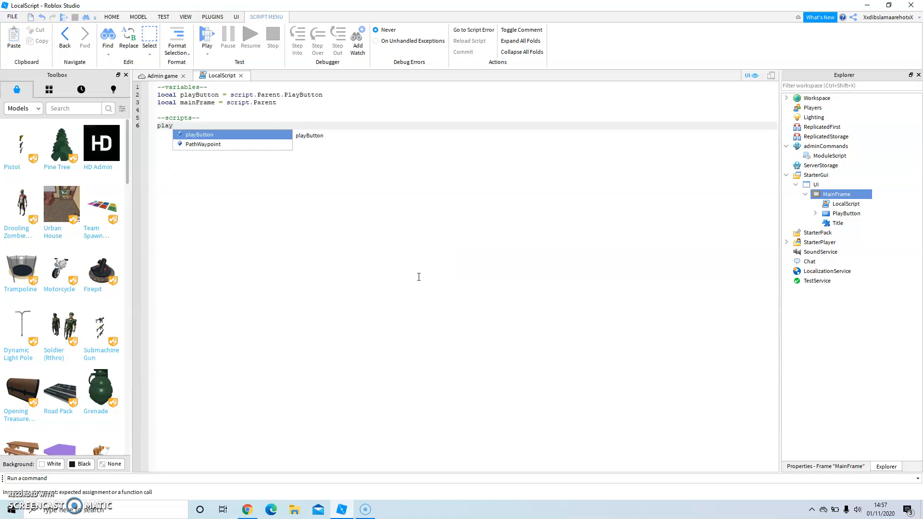
key("Tab")
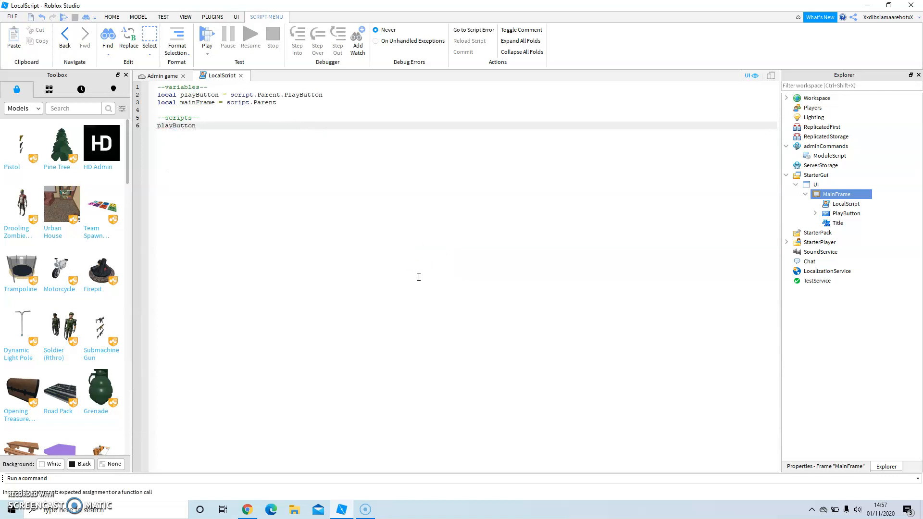
type(".mouse")
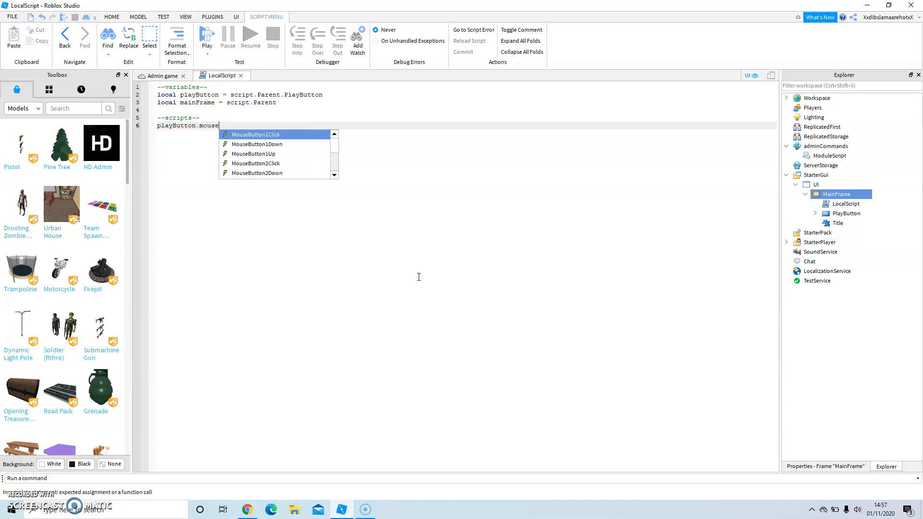
key("Tab")
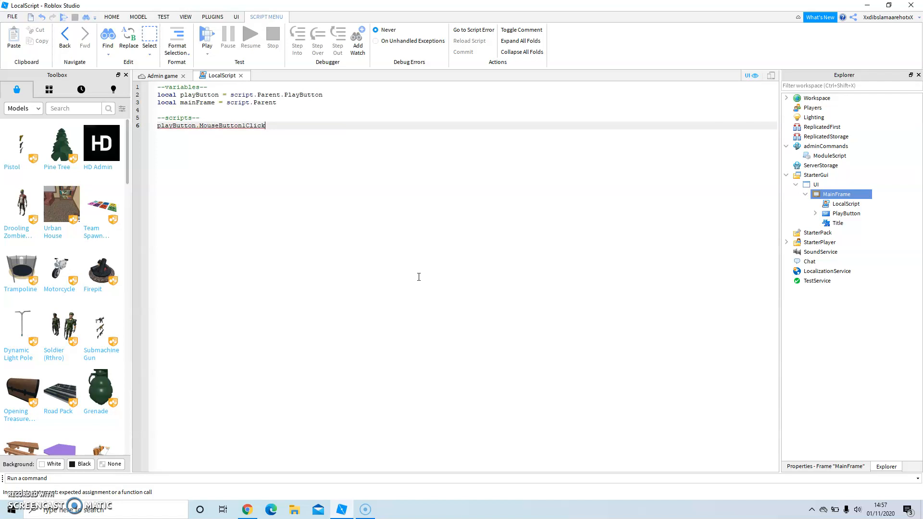
type(":Connect()")
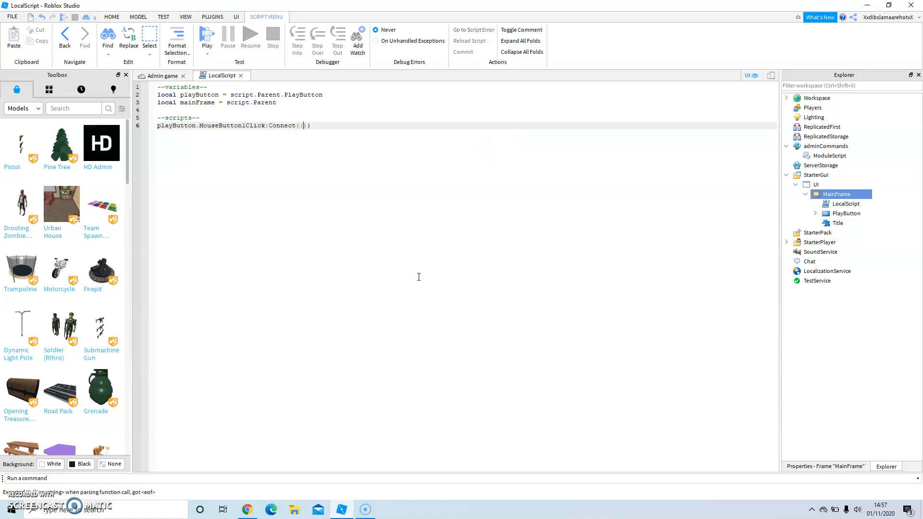
type("function(")
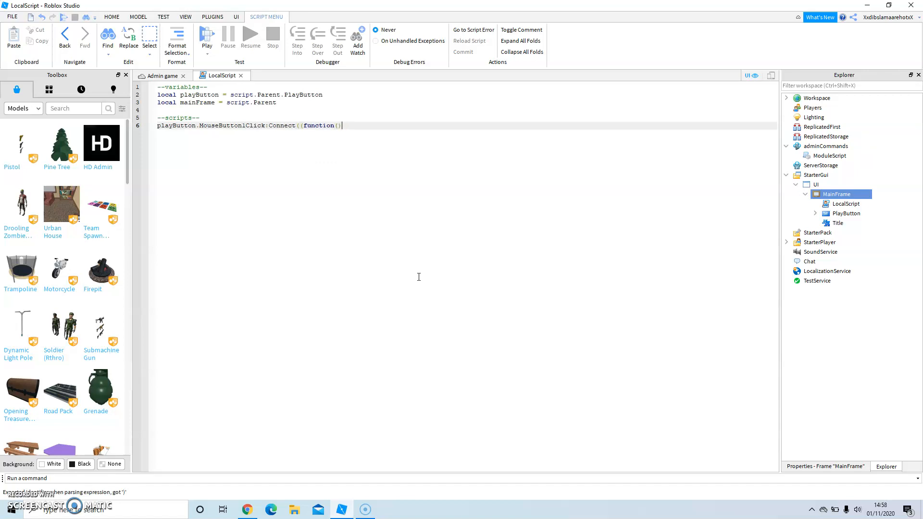
key("Return")
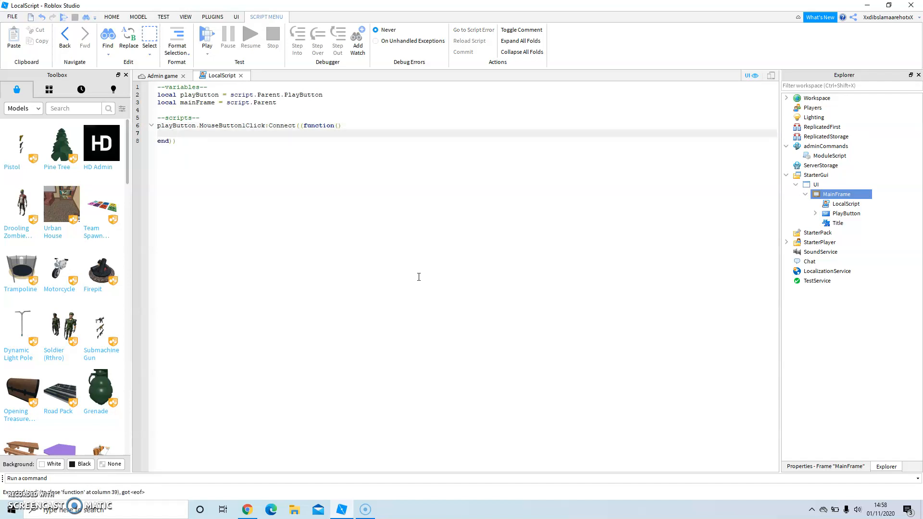
Step: Hide the main frame inside the click function with the line mainFrame.Visible = false
type("mainFrame.")
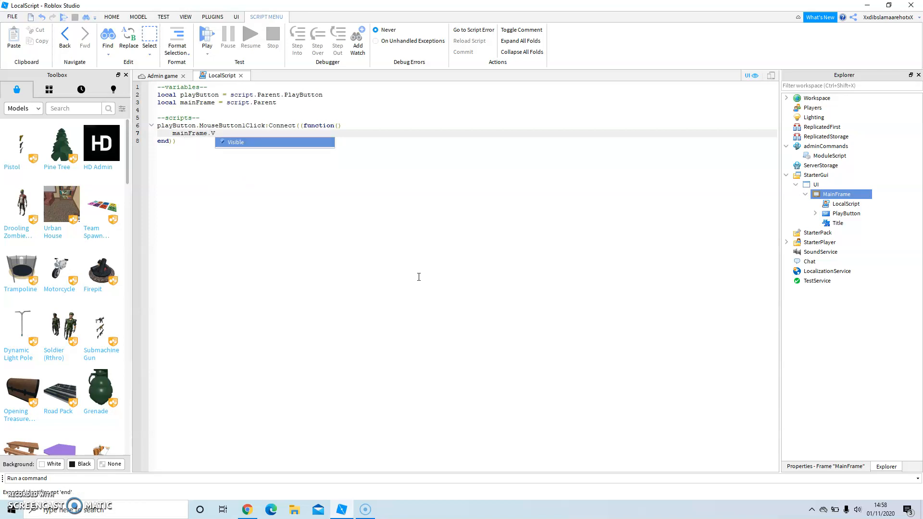
type("Vis")
key("Tab")
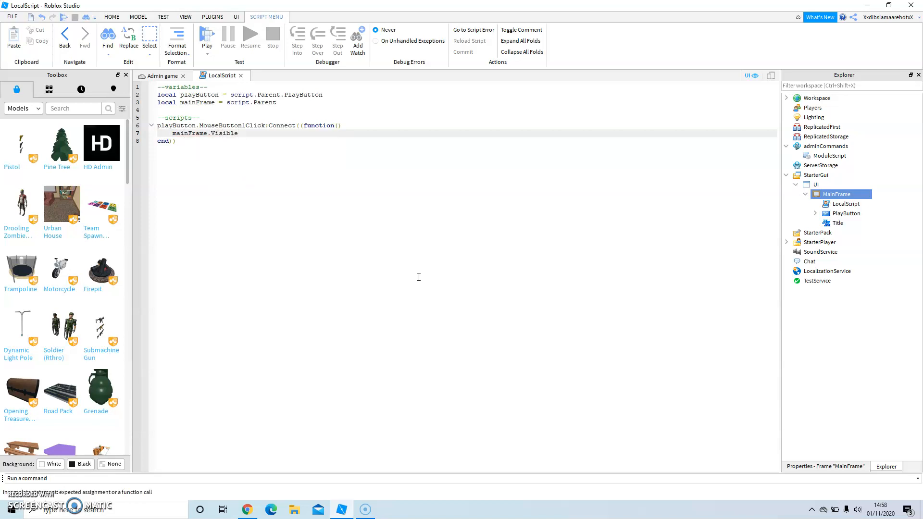
type("= false")
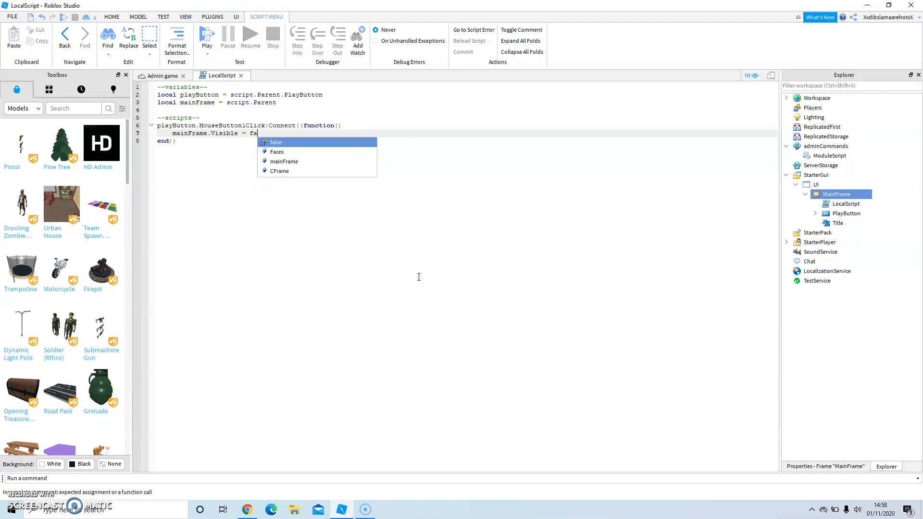
Step: Playtest the Admin game place, try the Play Game button in the running game, and stop the test
left_click(165, 76)
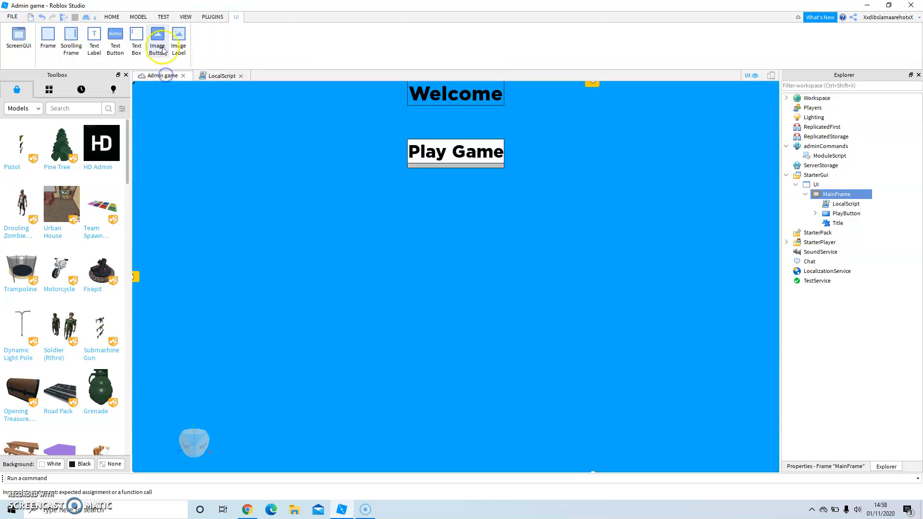
left_click(64, 18)
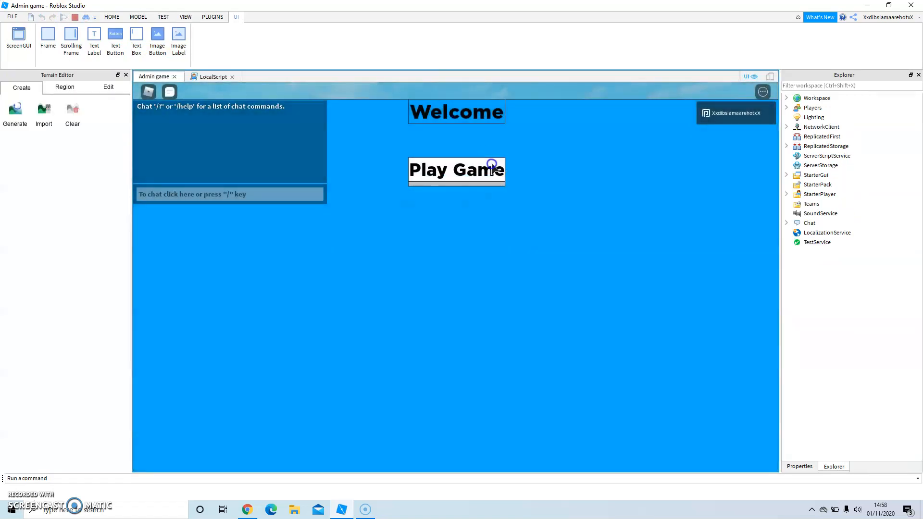
left_click(492, 164)
right_click_drag(522, 231, 506, 223)
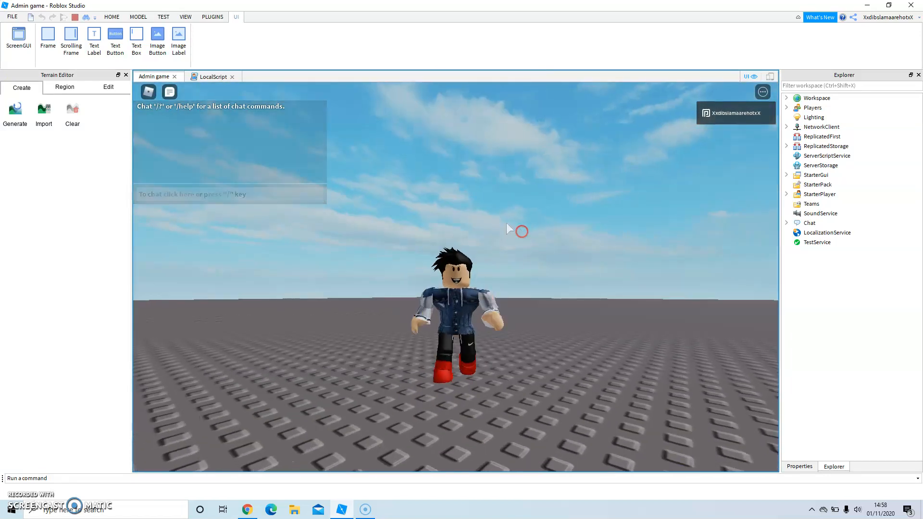
left_click(75, 18)
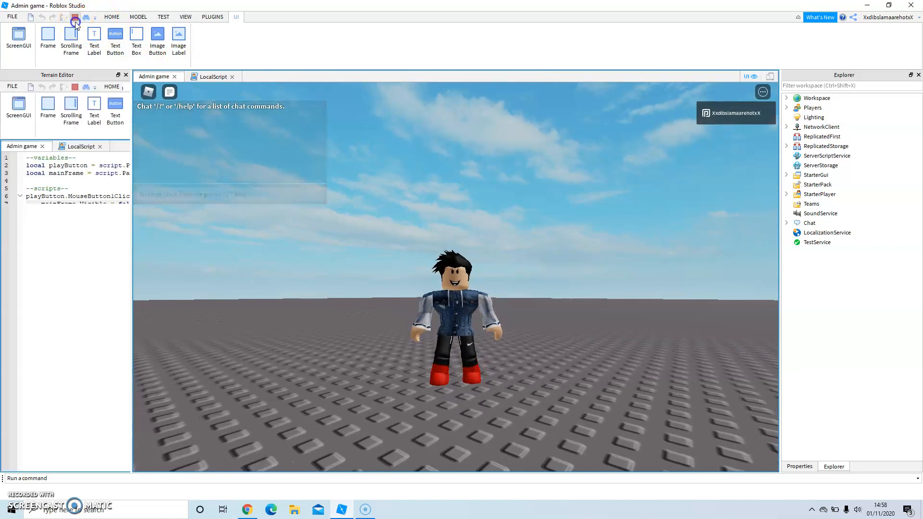